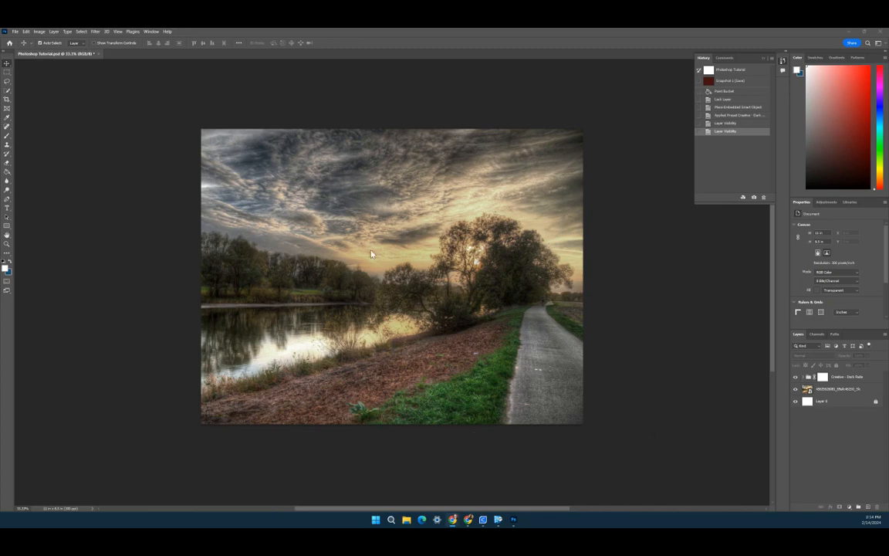
Step: Place the photo of the two raccoons from Downloads as an embedded object and commit it over the landscape
click(15, 32)
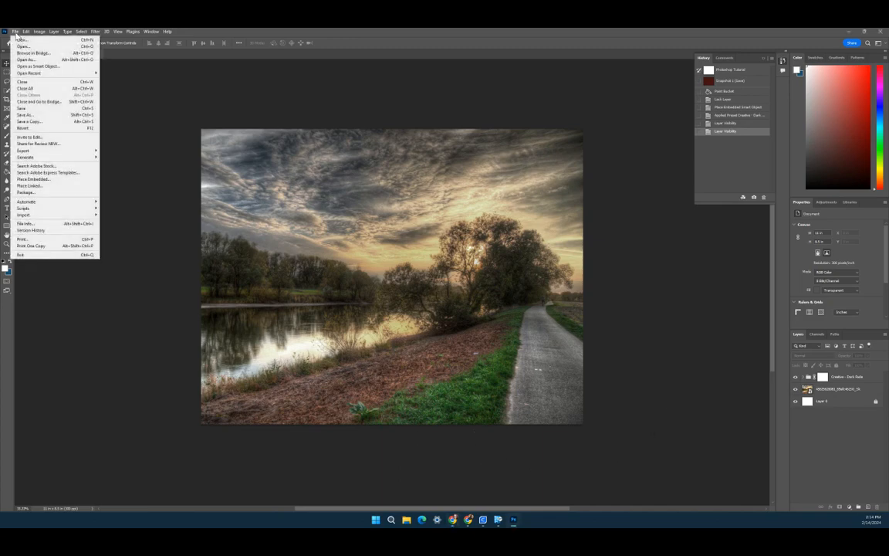
click(14, 32)
click(15, 31)
click(49, 181)
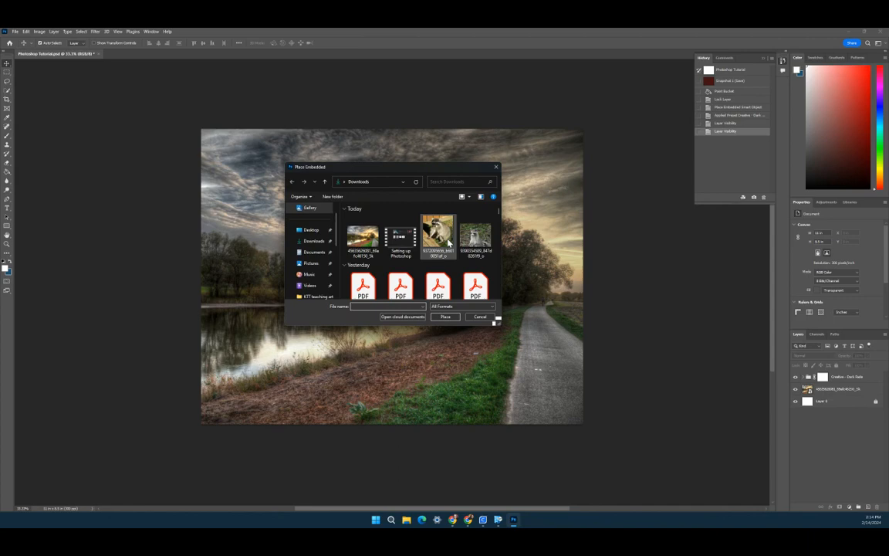
click(470, 242)
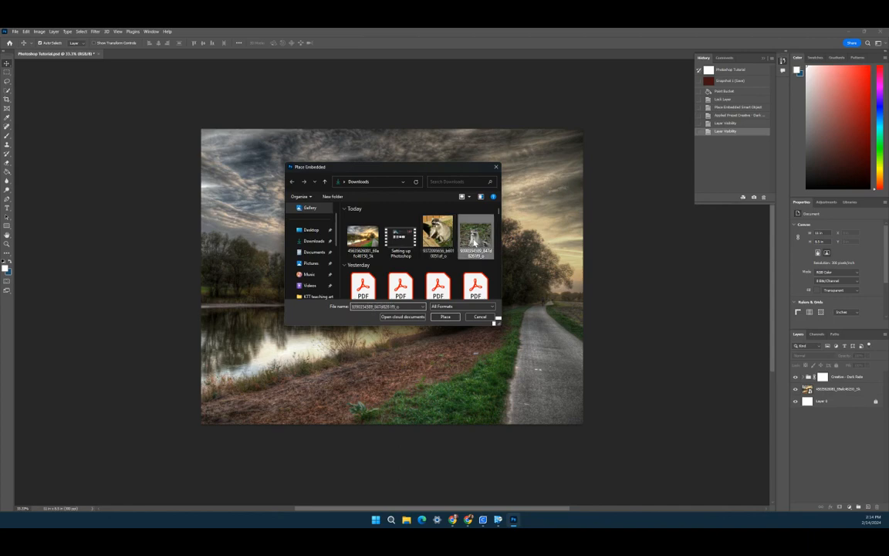
click(446, 317)
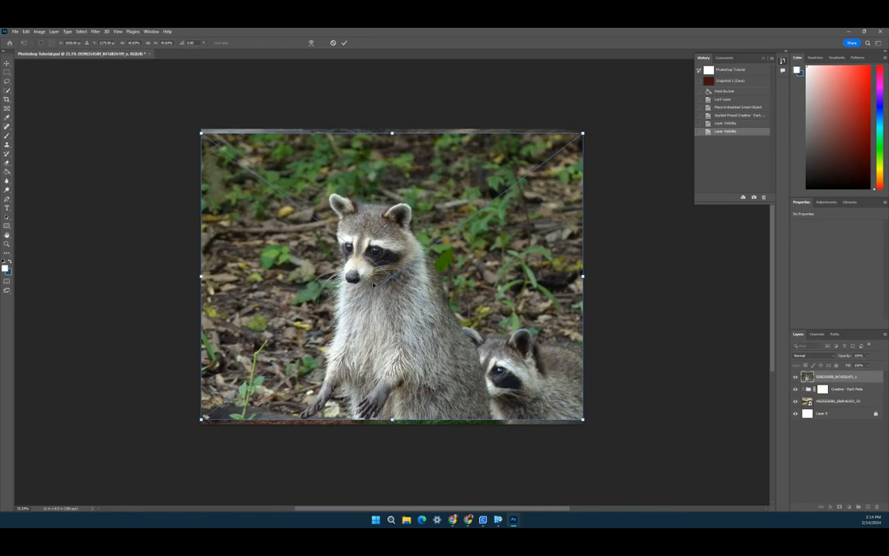
drag(343, 291, 346, 291)
key(Return)
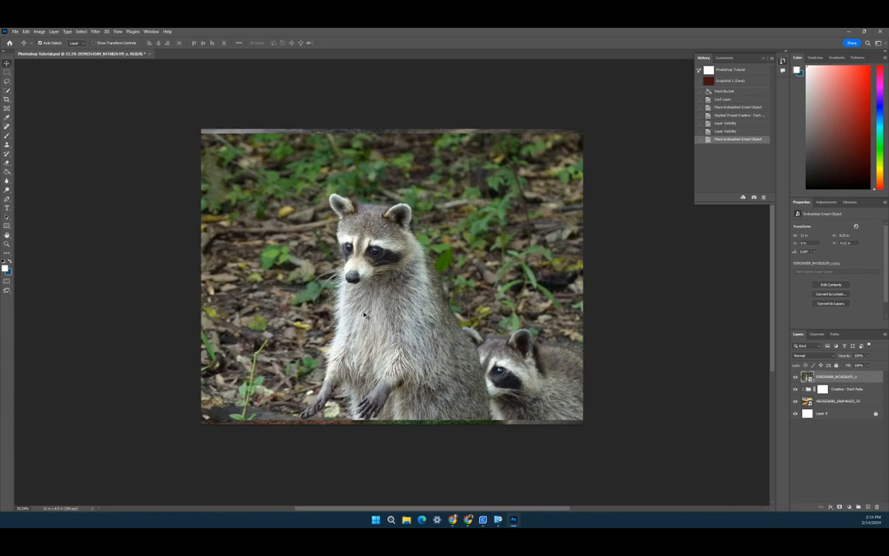
click(9, 75)
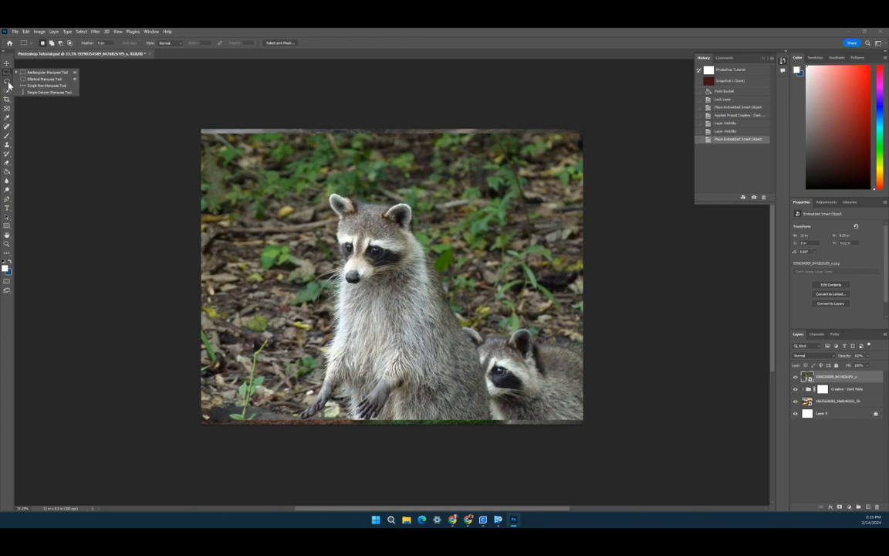
click(7, 83)
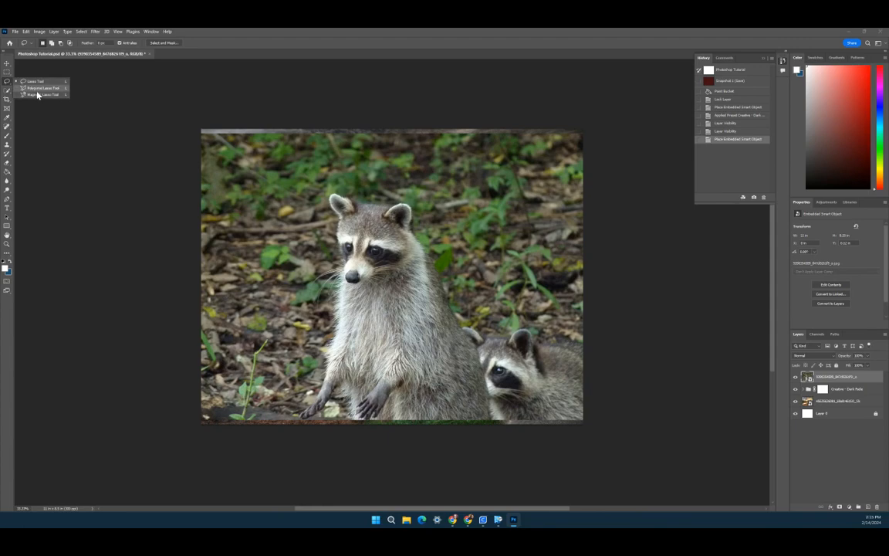
click(35, 88)
click(8, 91)
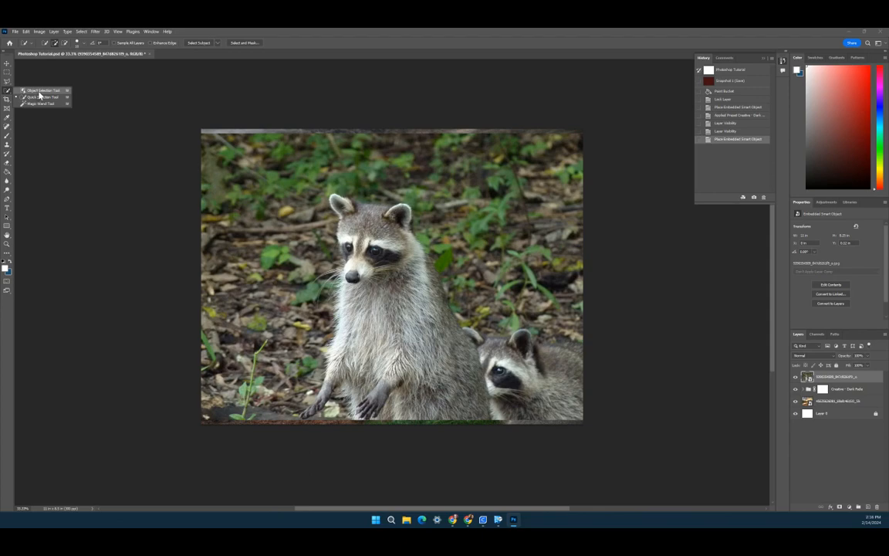
click(39, 91)
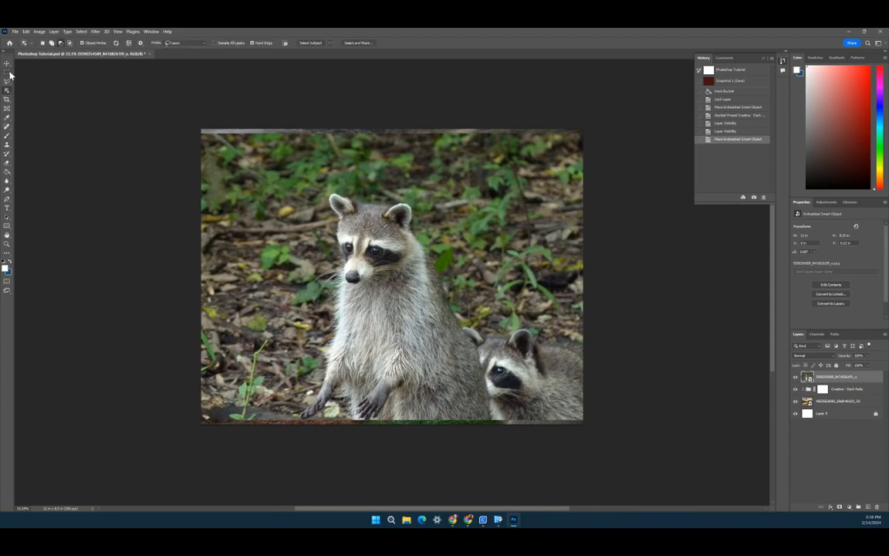
click(7, 73)
click(46, 72)
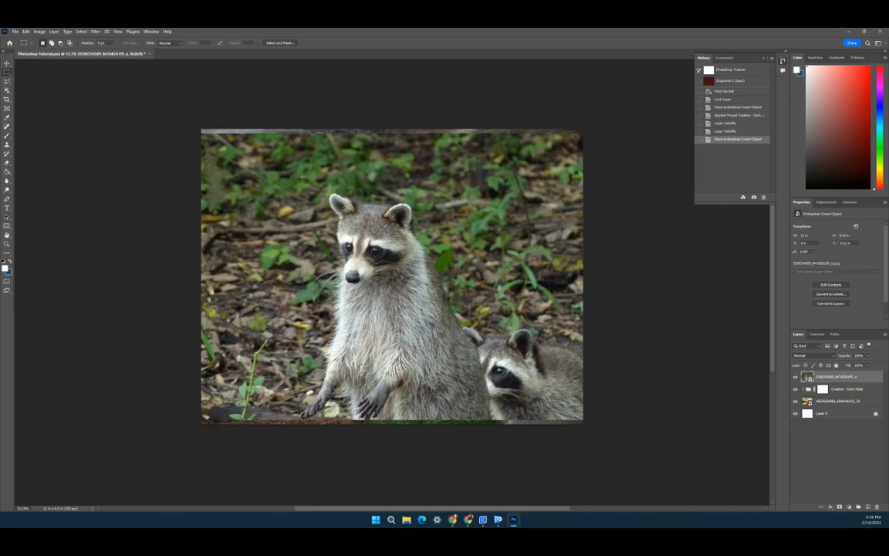
drag(300, 174, 481, 421)
drag(454, 383, 445, 382)
drag(476, 340, 485, 342)
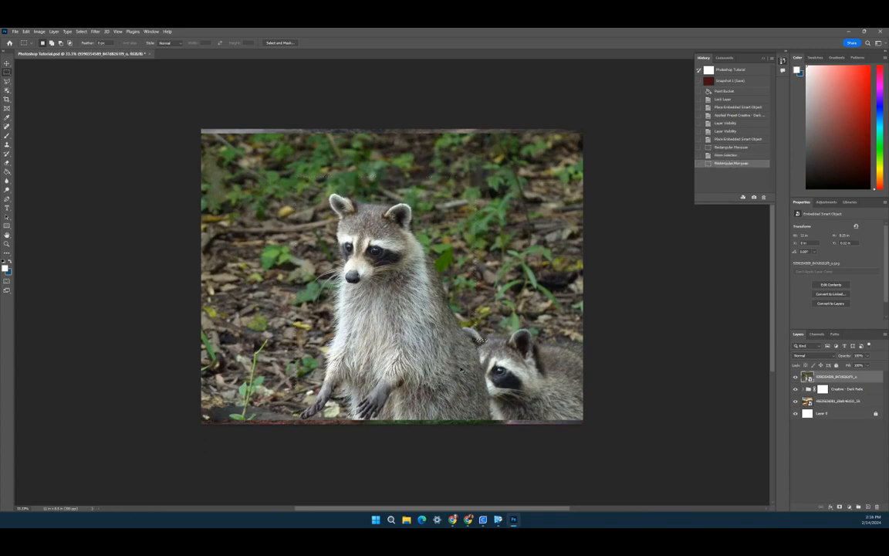
key(ctrl+d)
drag(303, 178, 497, 421)
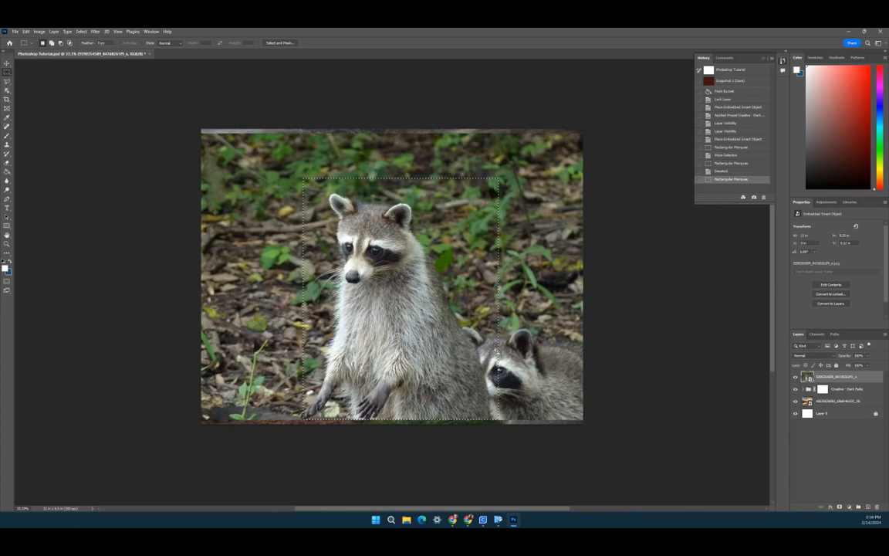
drag(476, 336, 464, 336)
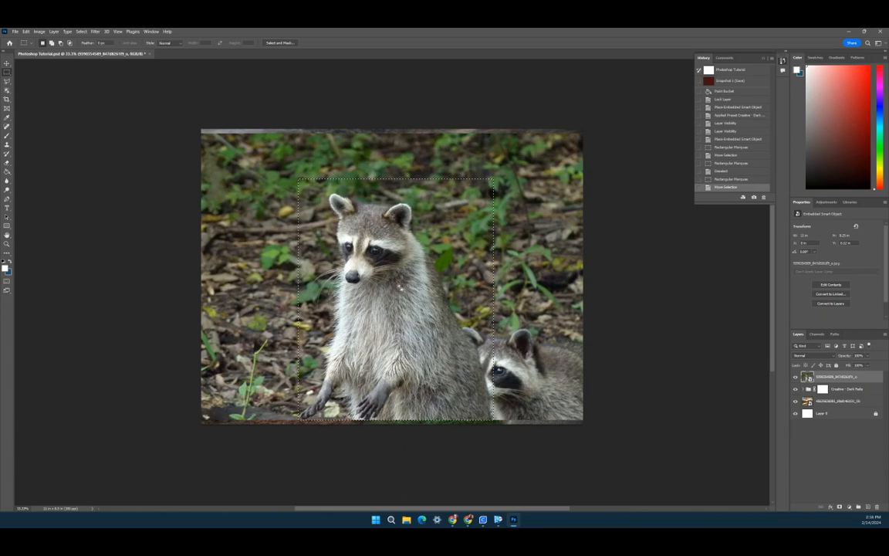
drag(399, 286, 399, 277)
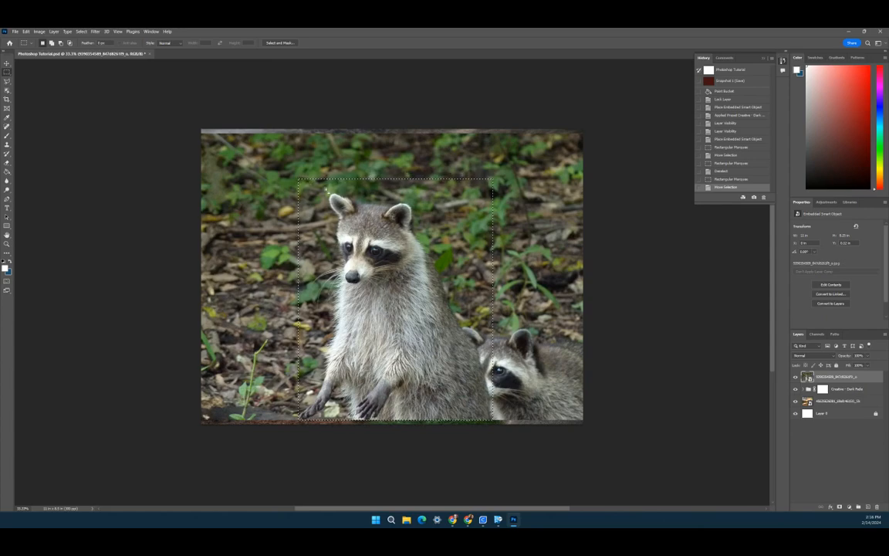
click(285, 174)
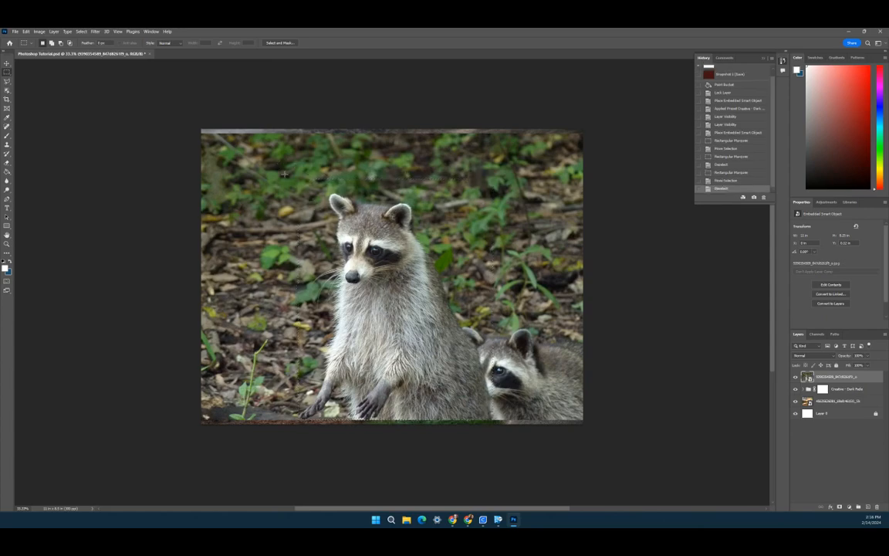
Step: Frame the standing raccoon with a rectangular marquee, keeping its photo layer as the active layer
drag(288, 171, 505, 421)
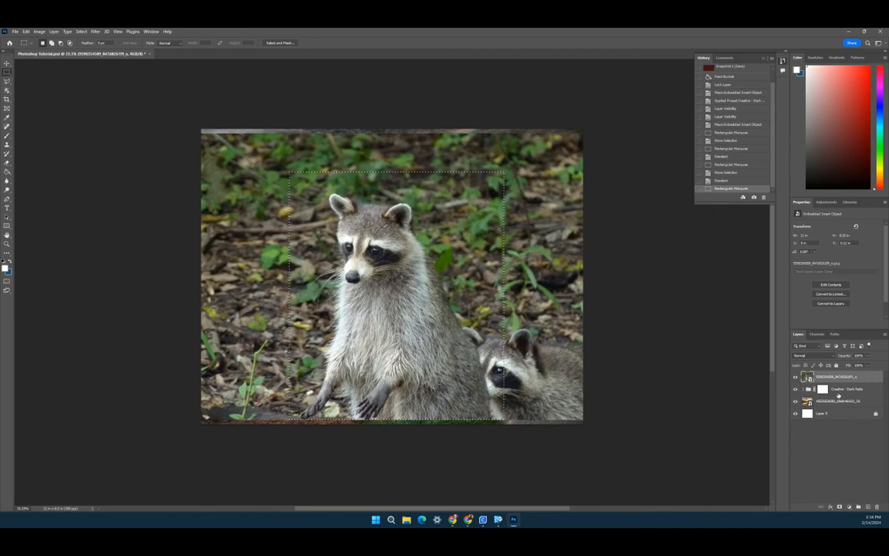
click(822, 388)
click(851, 402)
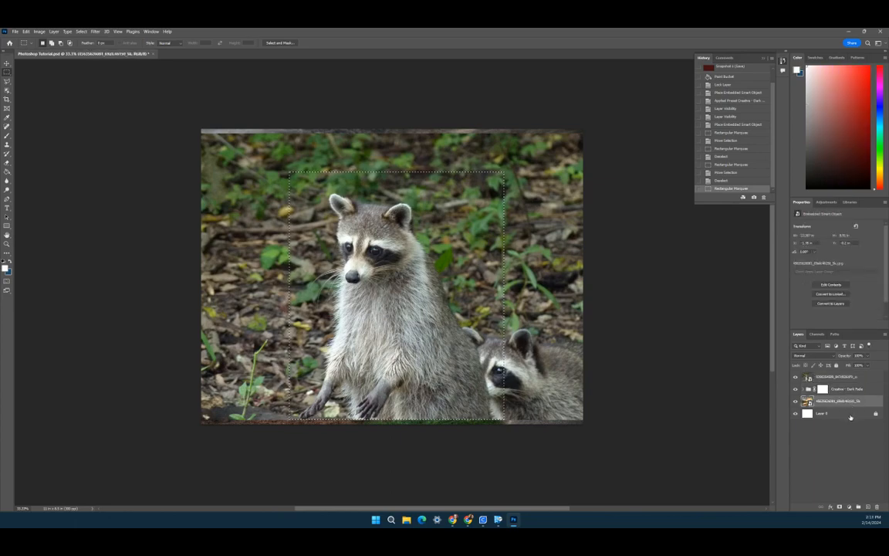
click(855, 390)
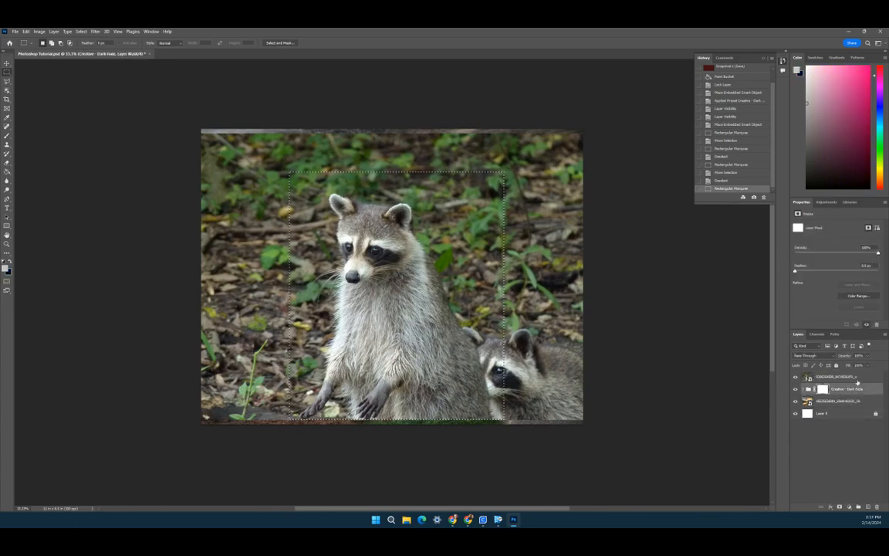
click(857, 379)
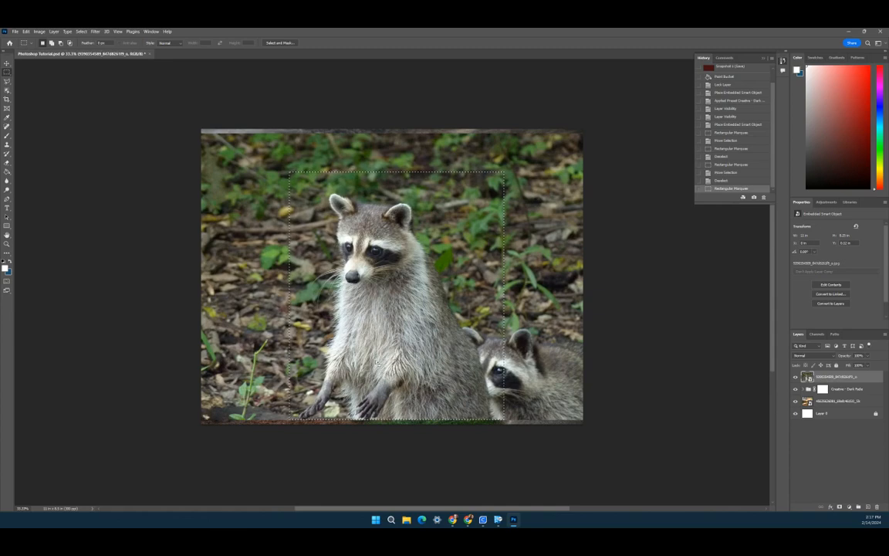
Step: Shift the raccoon photo layer slightly to the left and copy its marquee area to a new layer using Layer Via Copy
click(7, 66)
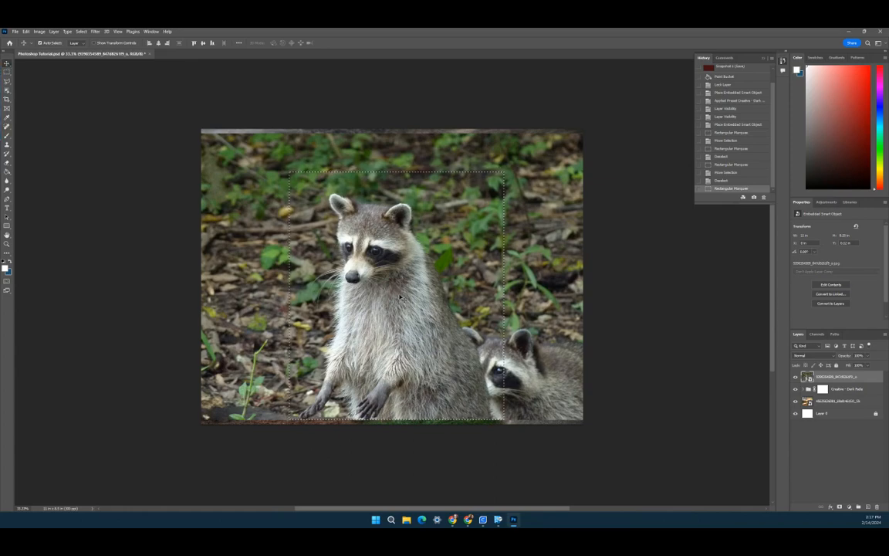
mouse_move(401, 298)
mouse_down()
mouse_move(425, 274)
mouse_move(388, 279)
mouse_move(397, 299)
mouse_move(400, 292)
mouse_move(389, 307)
mouse_up()
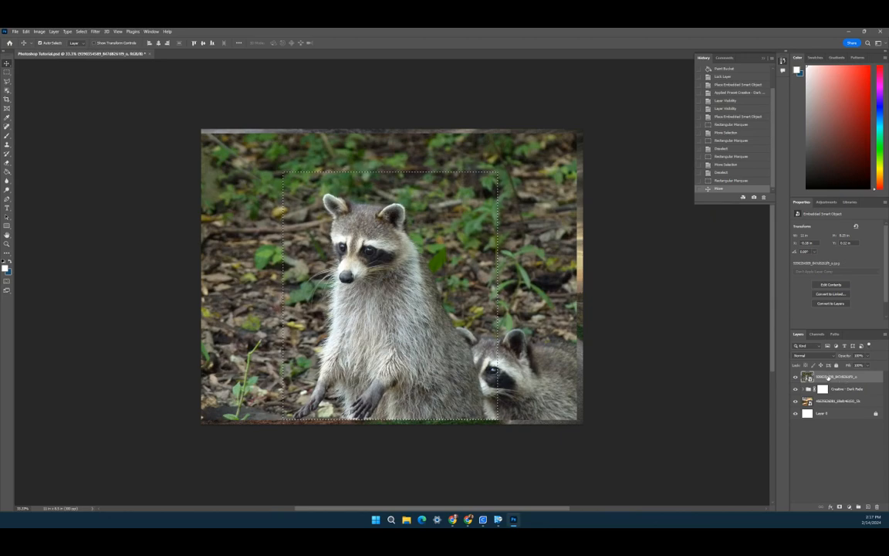
click(67, 32)
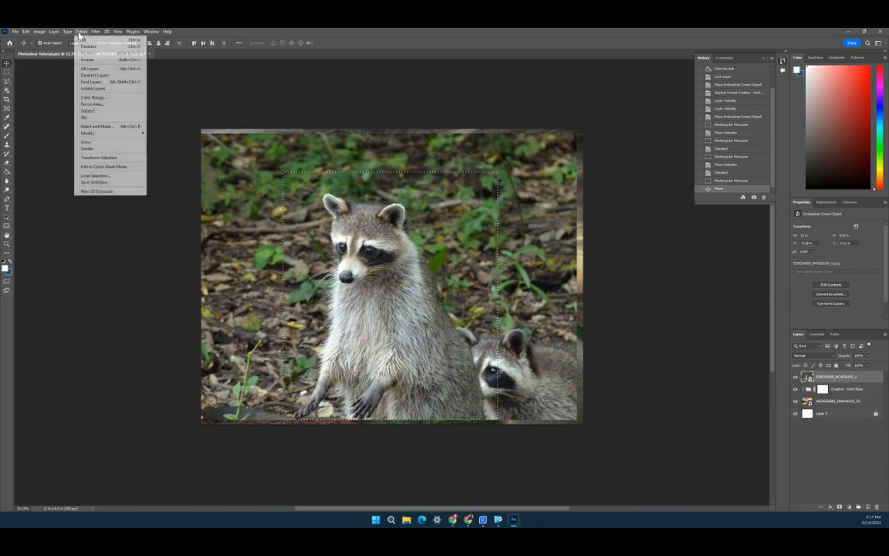
click(54, 31)
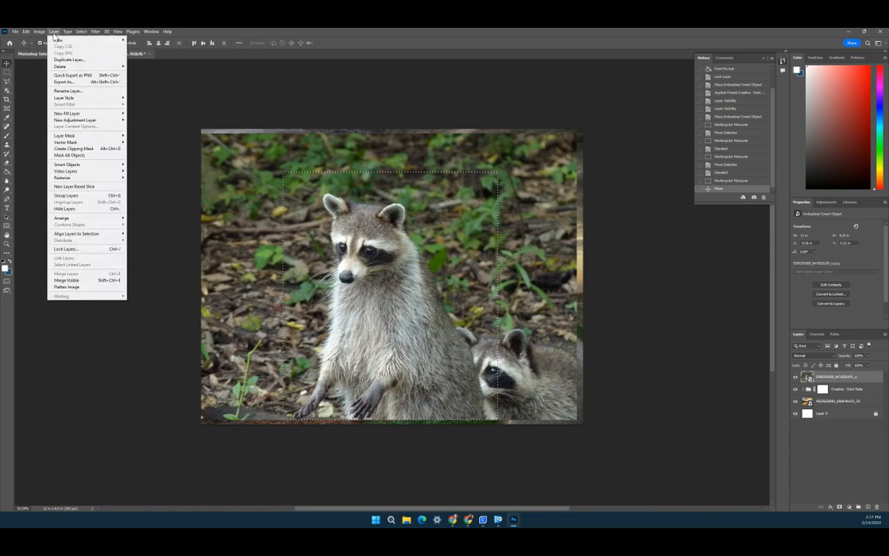
mouse_move(92, 40)
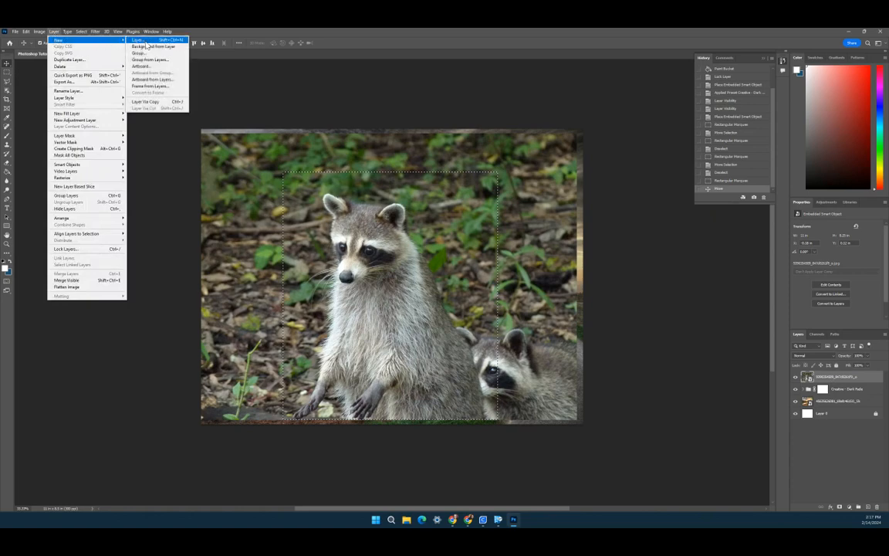
click(153, 103)
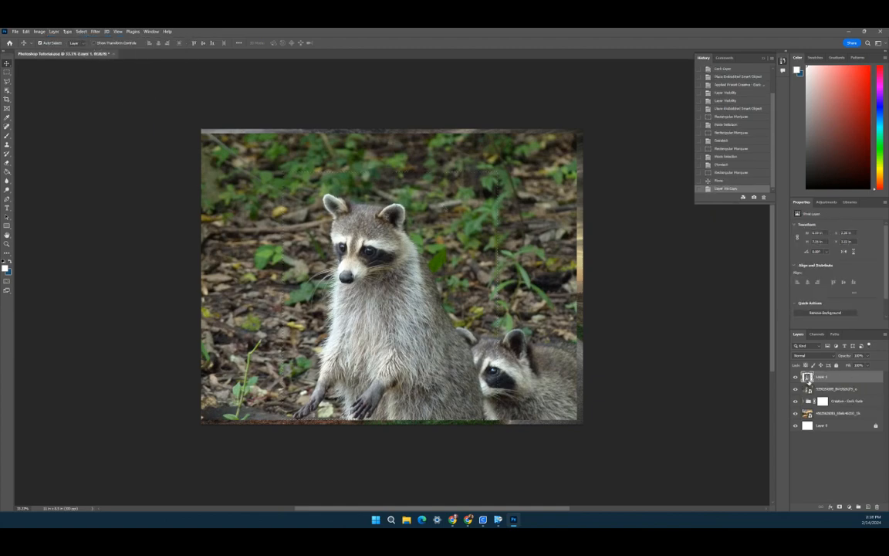
Step: Hide the original raccoon photo layer and reposition the cropped raccoon copy slightly over the landscape
click(796, 390)
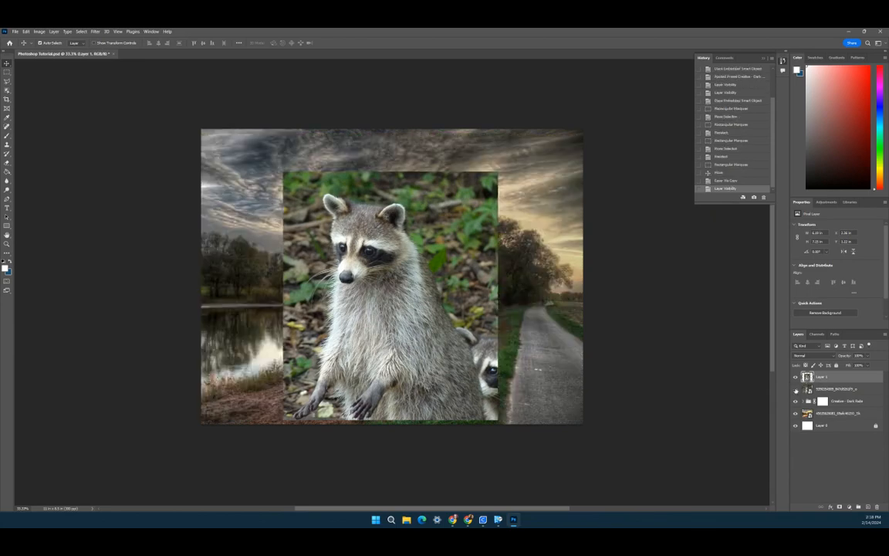
mouse_move(418, 283)
mouse_down()
mouse_move(432, 284)
mouse_move(414, 264)
mouse_move(459, 274)
mouse_move(430, 299)
mouse_move(448, 266)
mouse_move(449, 286)
mouse_move(405, 272)
mouse_move(418, 294)
mouse_up()
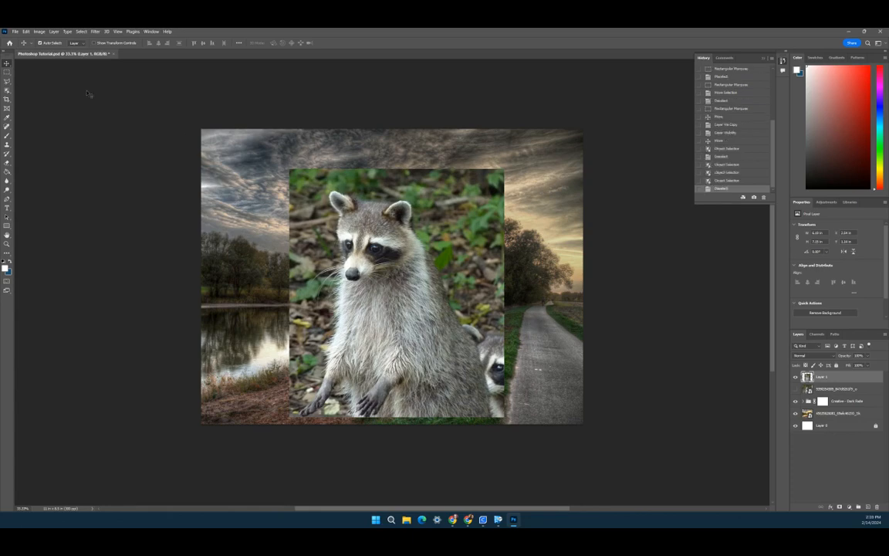
Step: Select the standing raccoon on Layer 1 with the Object Selection tool in Rectangle mode, boxing it from above the ears to the paws
click(7, 90)
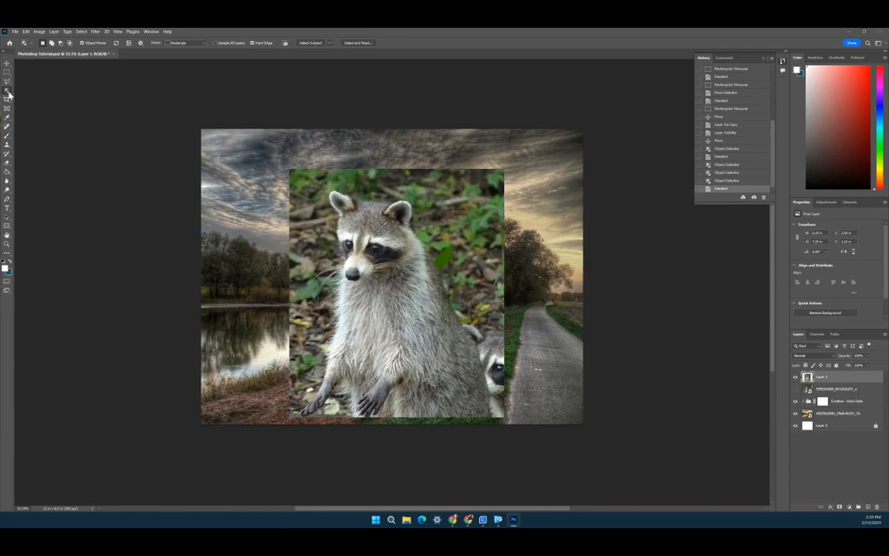
right_click(7, 92)
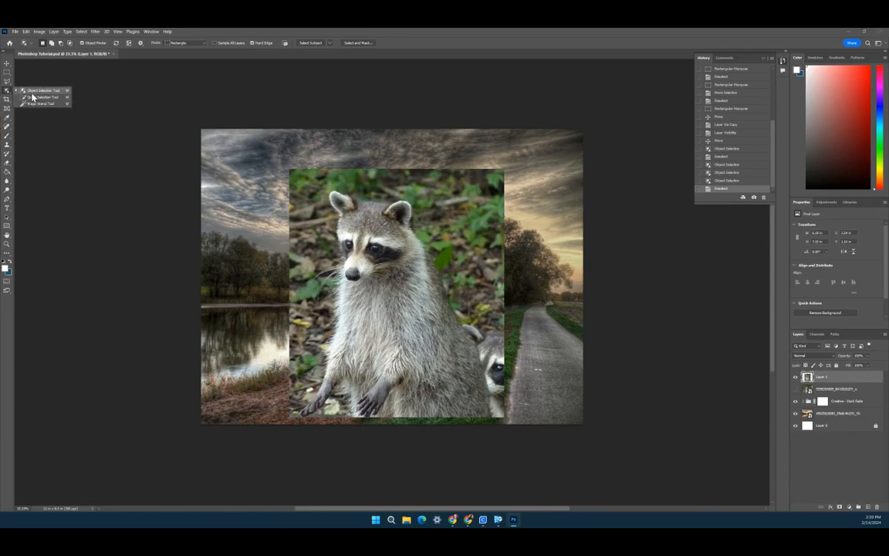
click(34, 90)
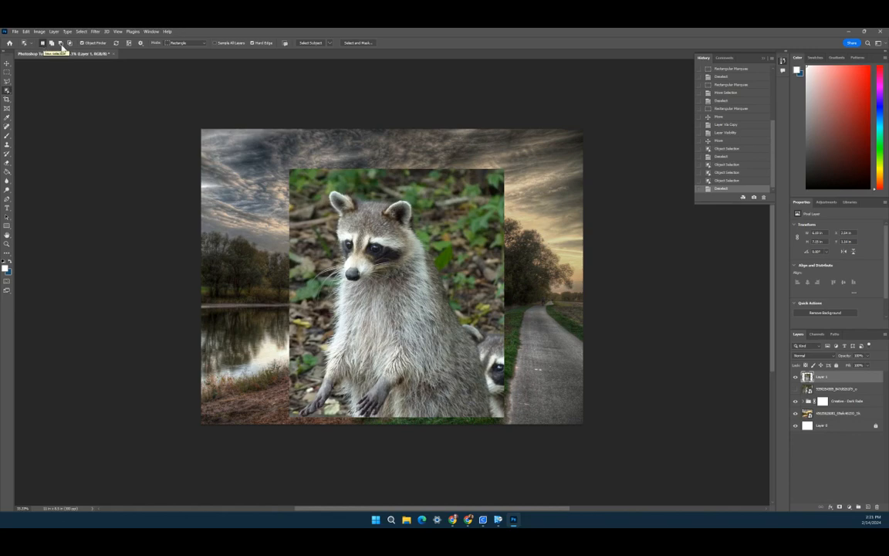
click(179, 43)
drag(300, 178, 499, 419)
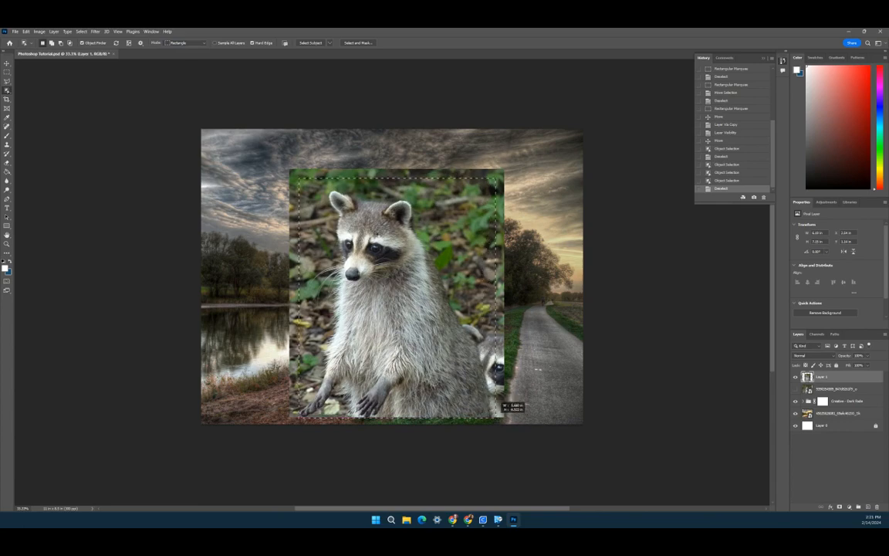
drag(498, 419, 498, 419)
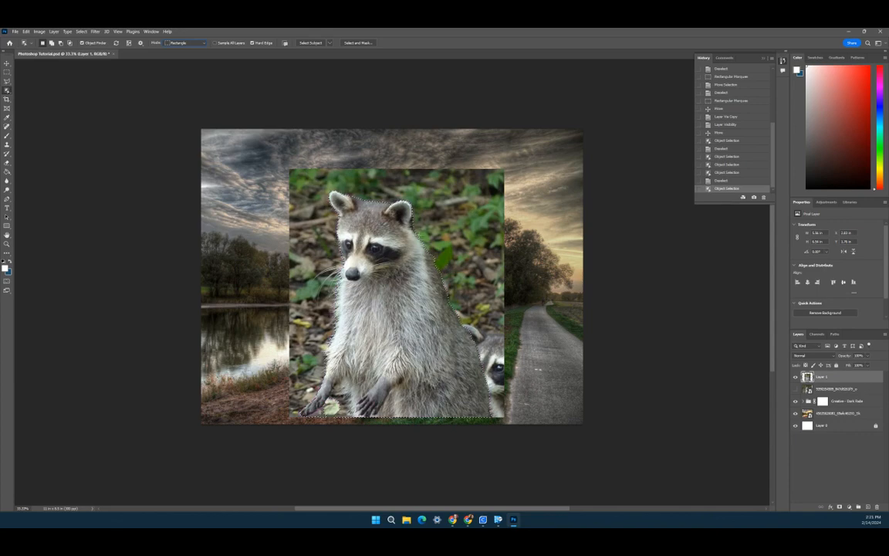
Step: Add the whiskers beside the raccoon's snout to the existing selection using the Object Selection tool in Add to Selection mode
key(ctrl+plus)
key(ctrl+plus)
key(ctrl+plus)
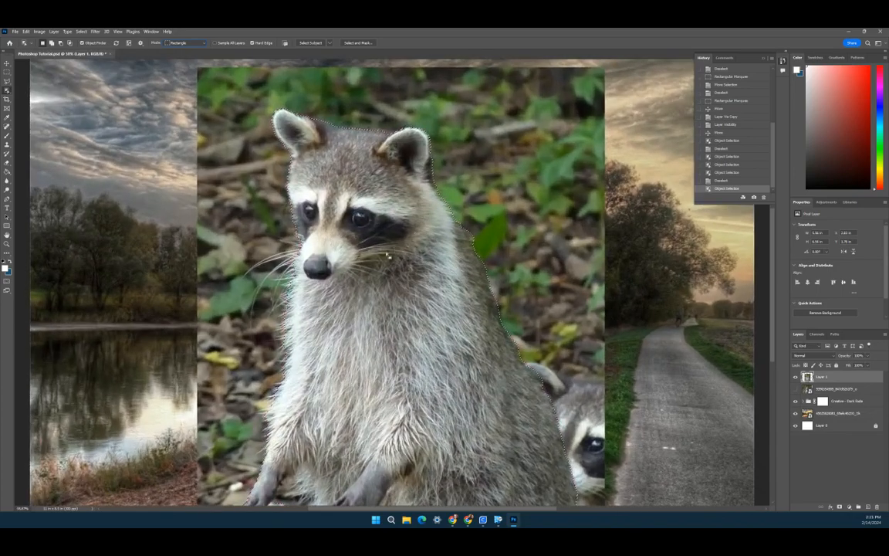
drag(309, 250, 505, 218)
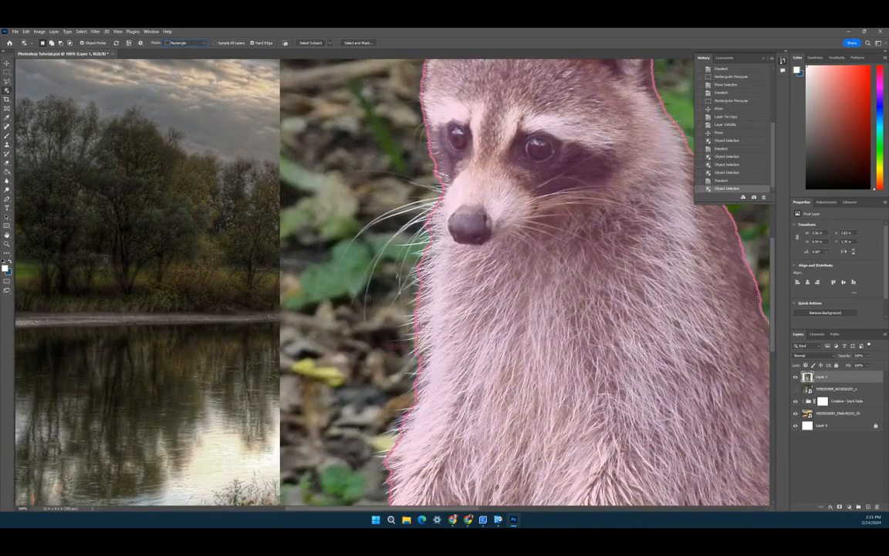
scroll(382, 230, down, 10)
scroll(391, 230, up, 1)
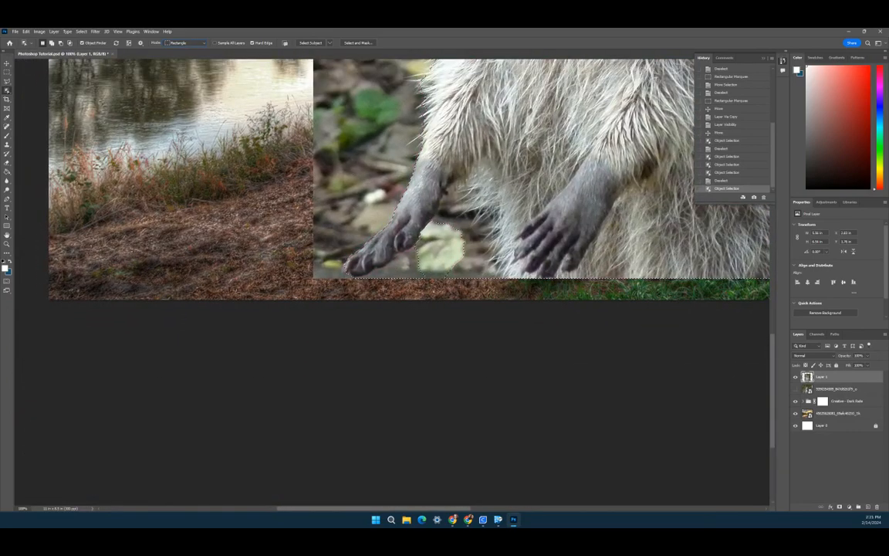
scroll(387, 136, up, 8)
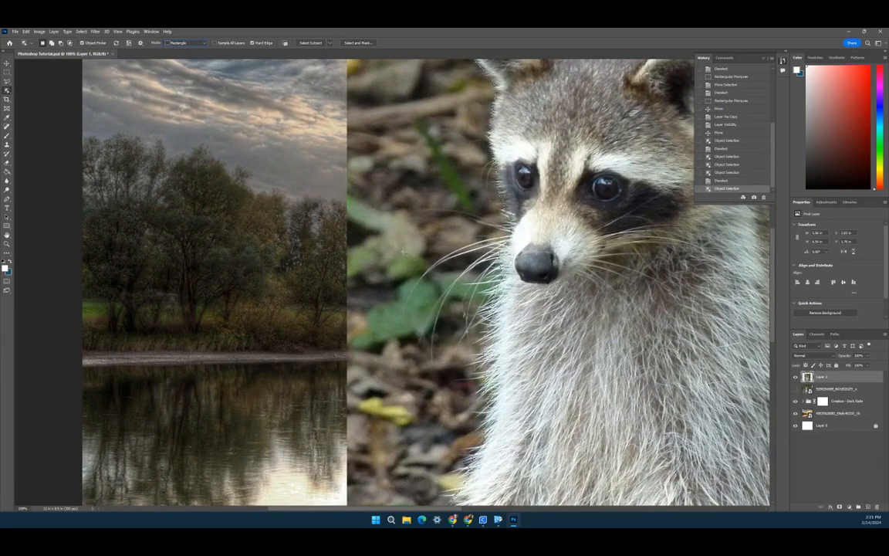
click(52, 45)
drag(392, 190, 516, 378)
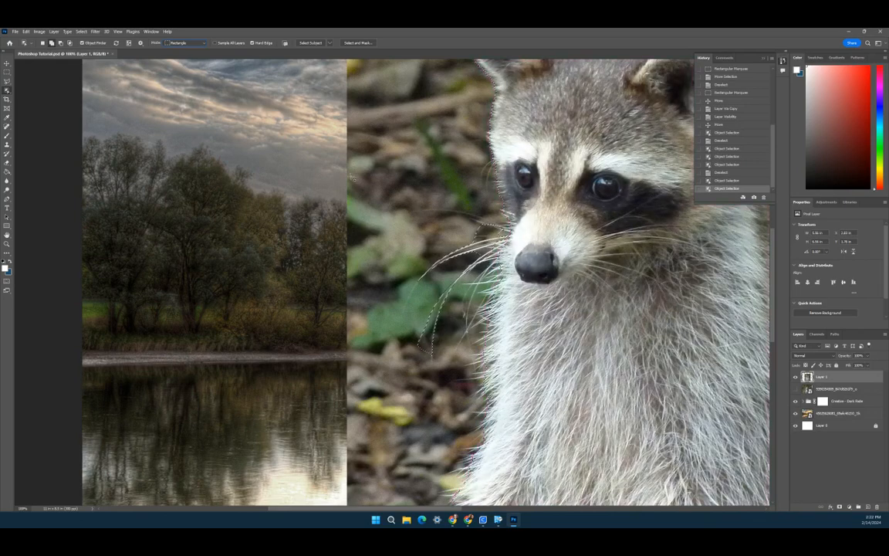
Step: Copy the selected raccoon and whiskers from Layer 1 to a new layer using Layer Via Copy
key(ctrl+minus)
key(ctrl+minus)
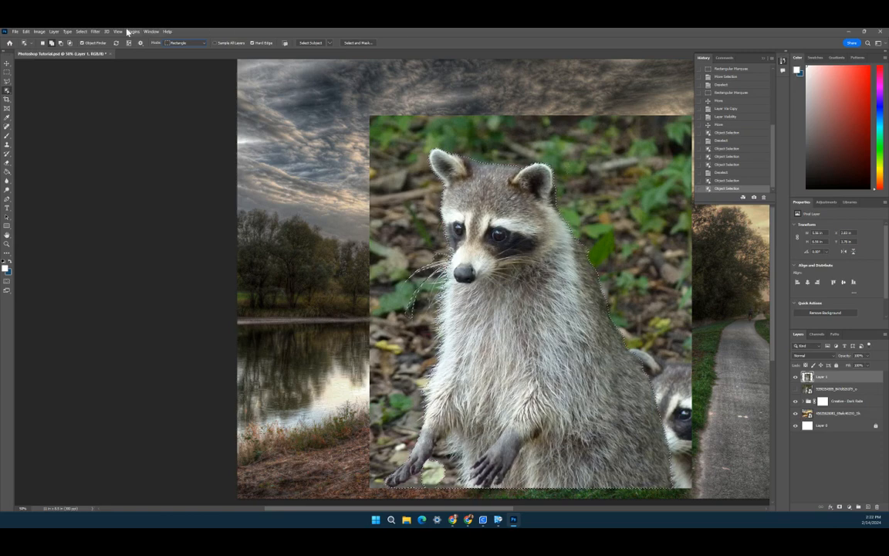
click(54, 31)
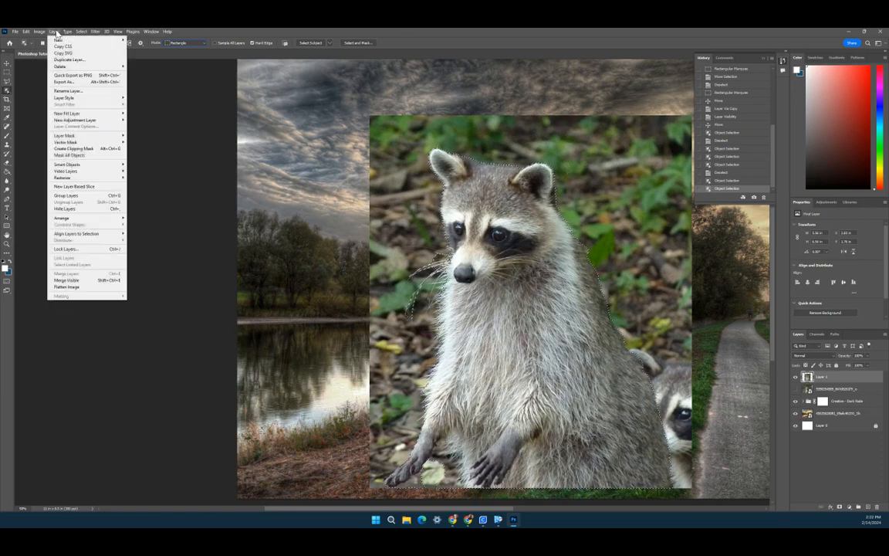
mouse_move(58, 39)
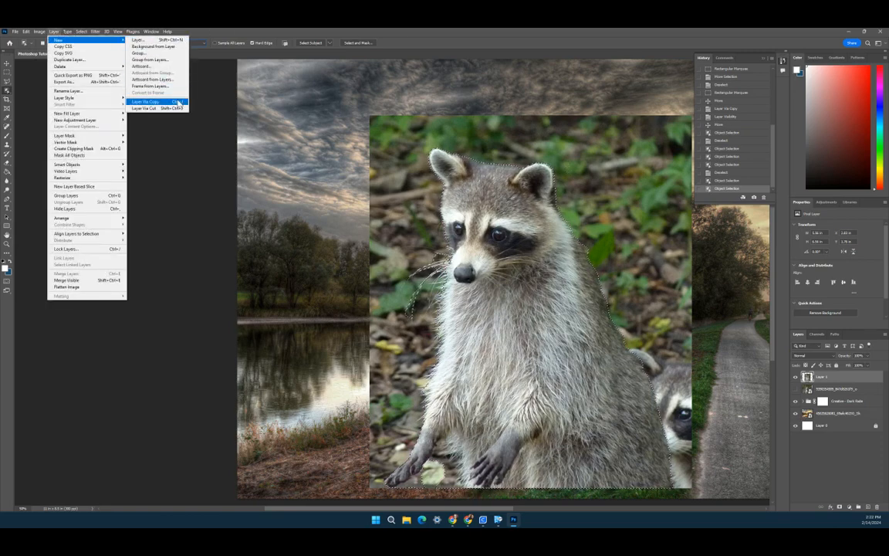
click(146, 101)
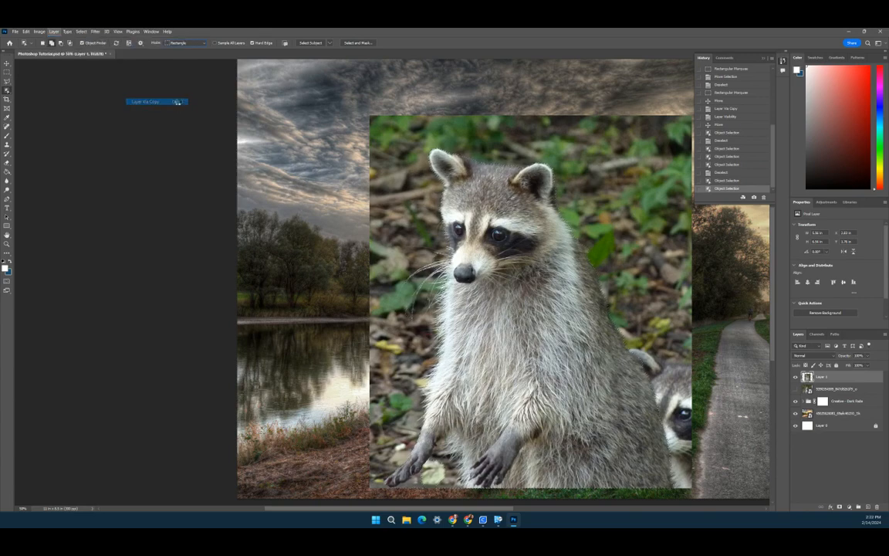
Step: Hide Layer 1 and move the raccoon cutout slightly so its base meets the lower edge of the landscape
click(796, 389)
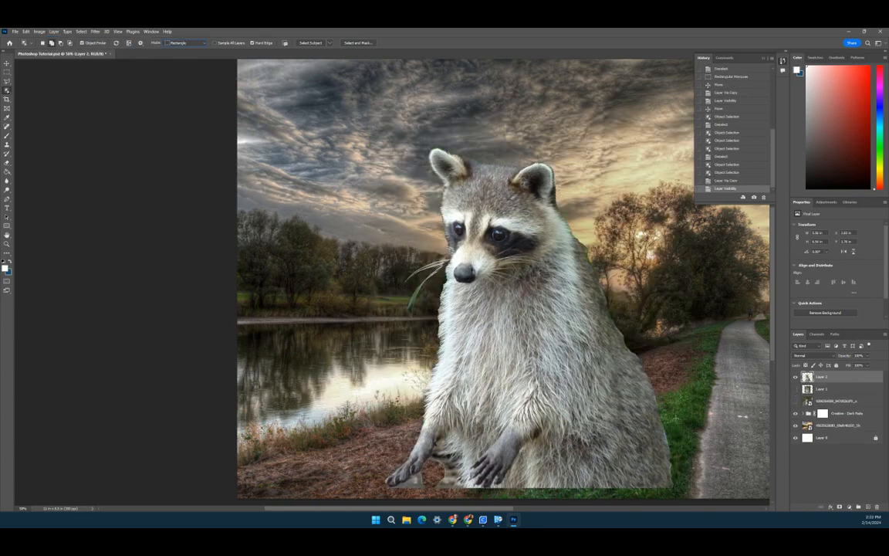
click(7, 62)
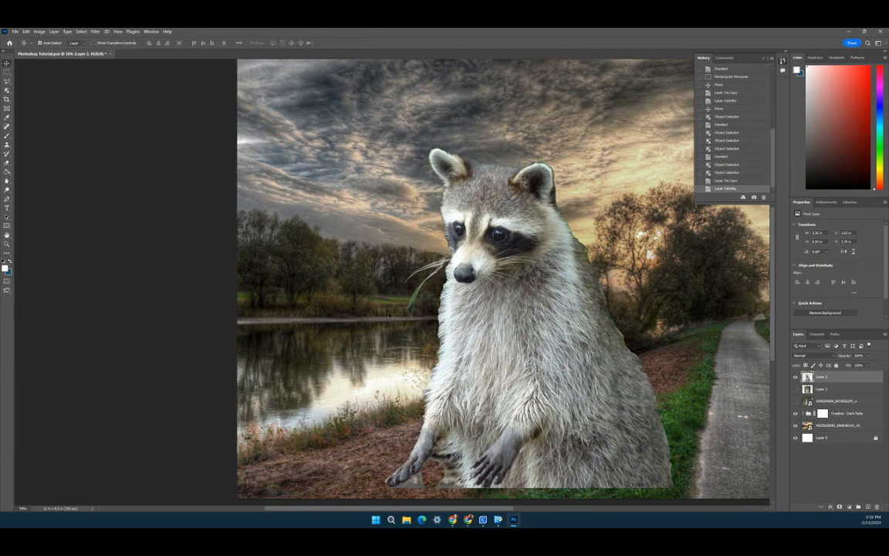
drag(509, 365, 538, 375)
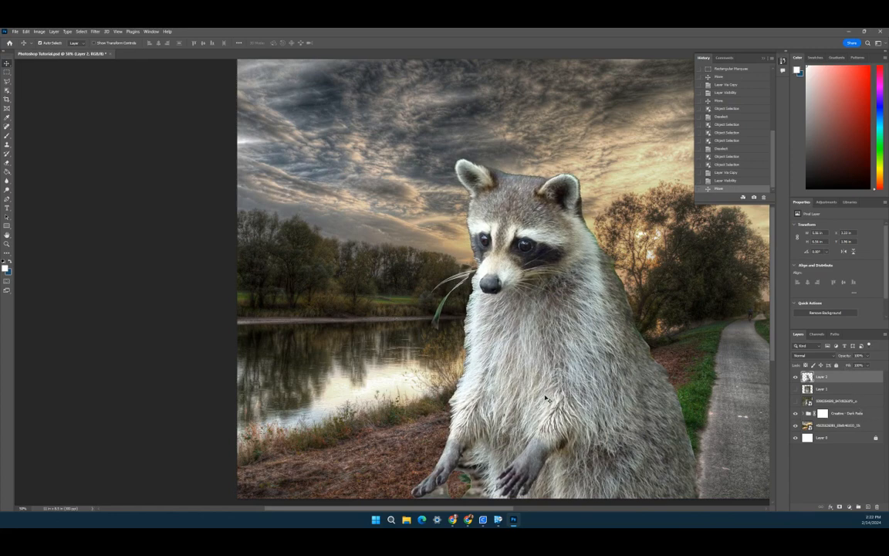
Step: Erase the leftover forest background between and beneath the raccoon's front paws on Layer 2 with the Eraser tool
scroll(544, 362, down, 3)
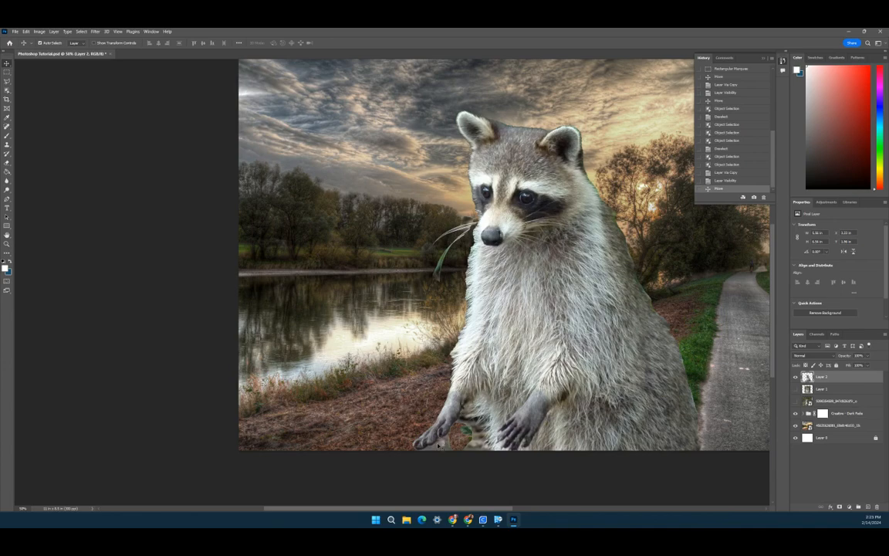
key(ctrl+plus)
key(ctrl+plus)
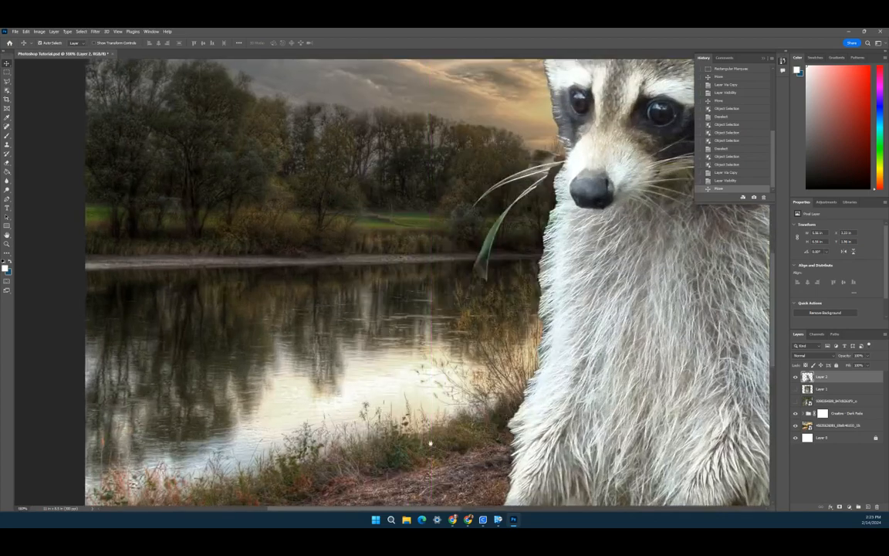
scroll(470, 138, down, 10)
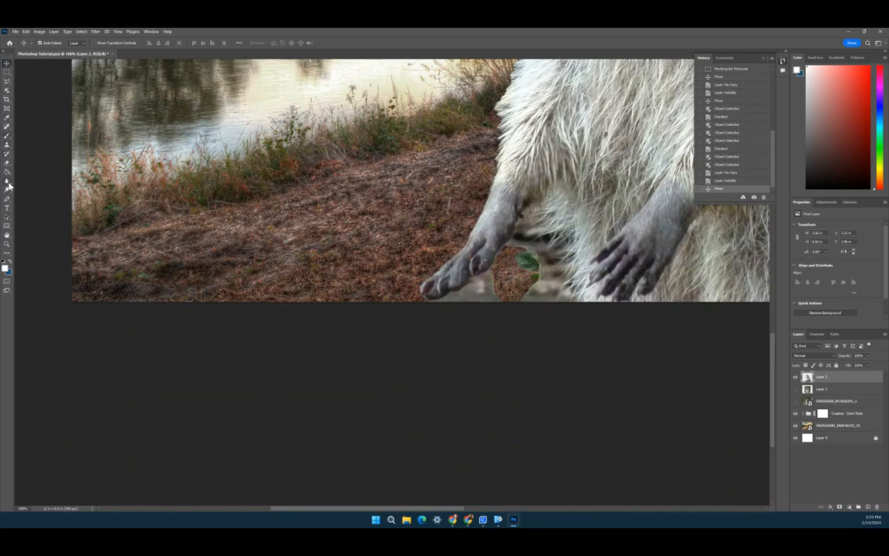
click(8, 137)
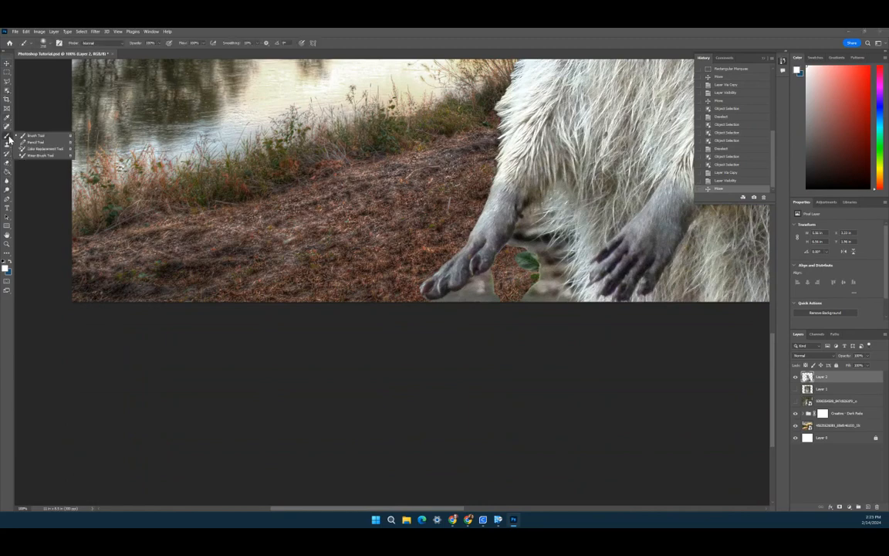
click(7, 162)
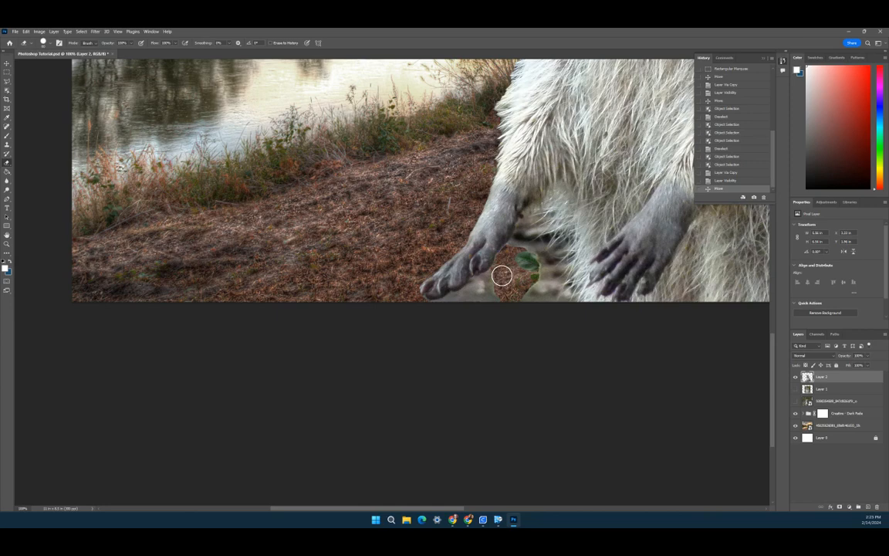
mouse_move(501, 275)
mouse_down()
mouse_move(433, 311)
mouse_move(496, 301)
mouse_move(487, 304)
mouse_move(482, 287)
mouse_move(474, 292)
mouse_move(520, 253)
mouse_move(539, 253)
mouse_move(546, 286)
mouse_move(534, 291)
mouse_move(557, 293)
mouse_up()
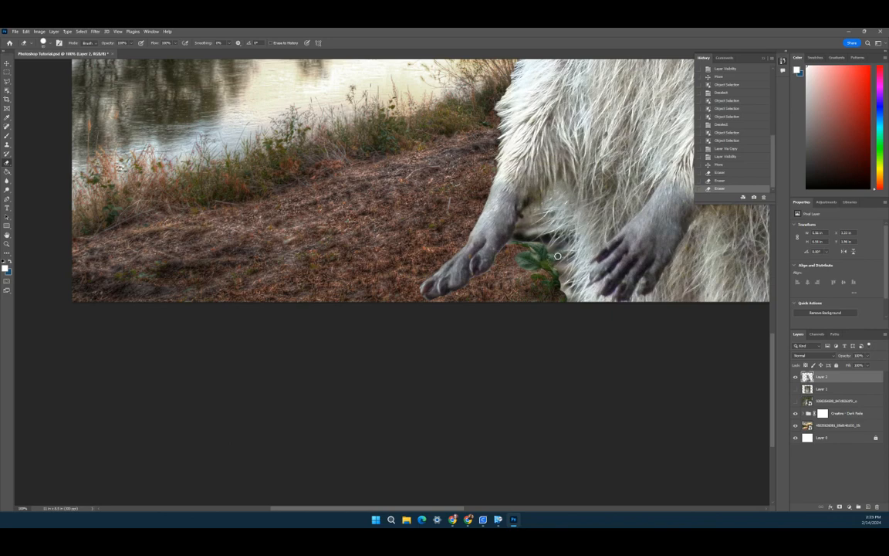
drag(527, 238, 509, 261)
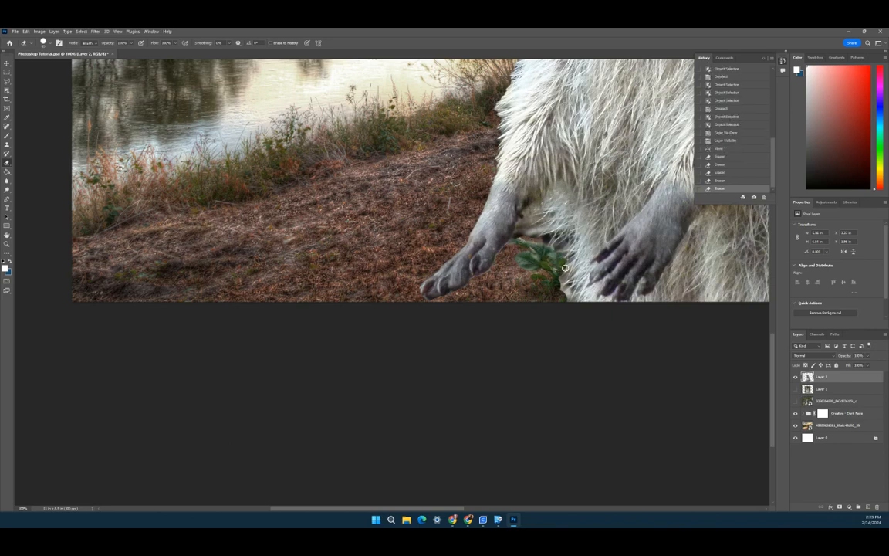
drag(568, 297, 565, 297)
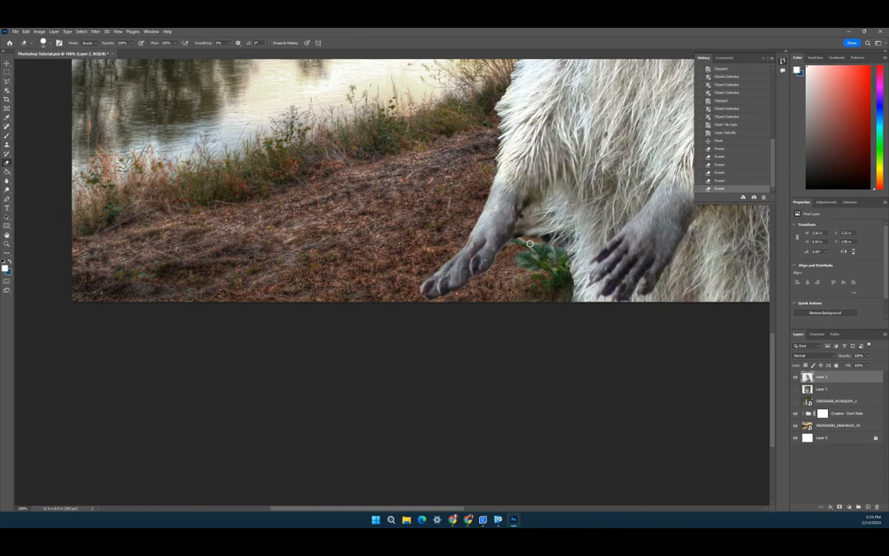
drag(529, 244, 520, 243)
Step: Select the green leaf remnant at the end of the lower whisker on Layer 2 with the Magic Wand
key(ctrl+minus)
key(ctrl+minus)
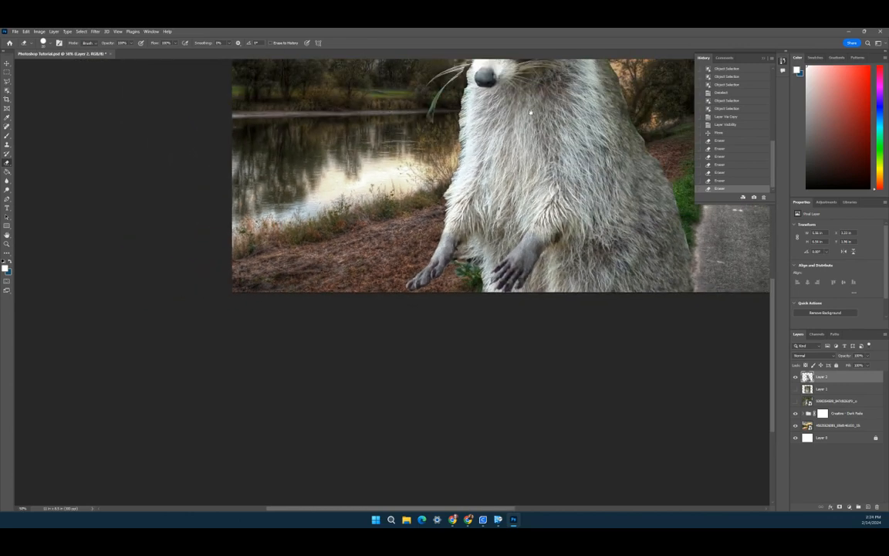
scroll(439, 198, up, 5)
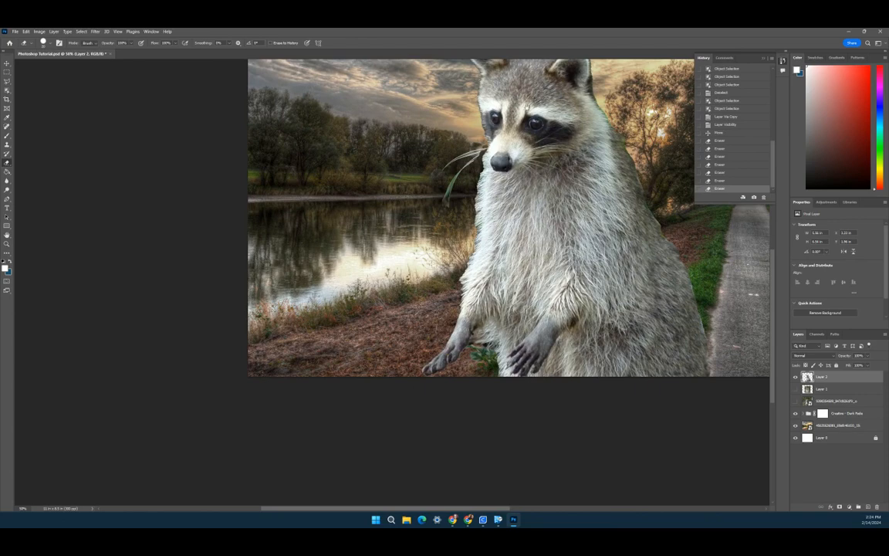
scroll(469, 158, up, 4)
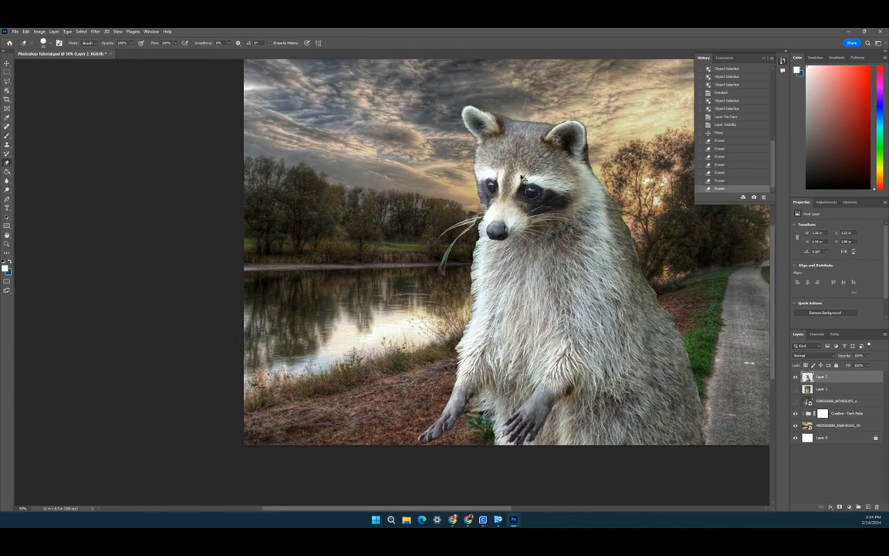
key(ctrl+minus)
key(ctrl+1)
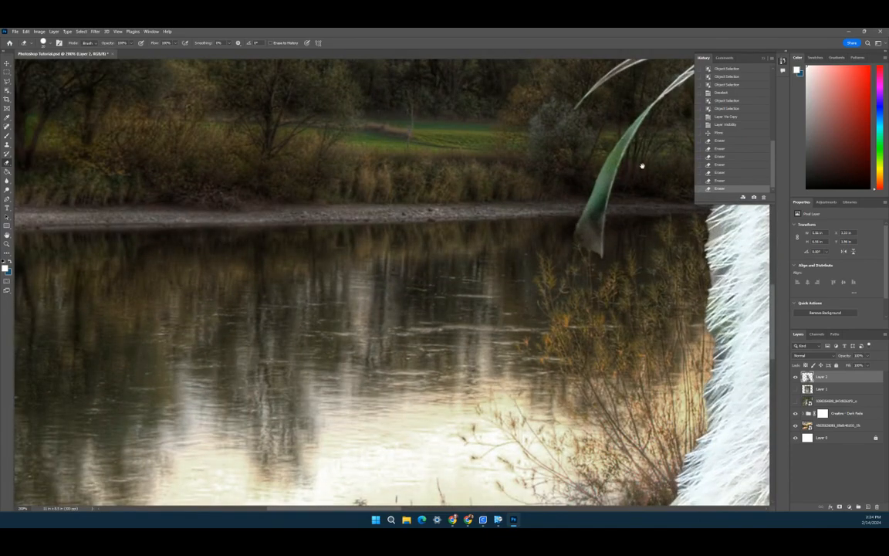
drag(642, 165, 542, 284)
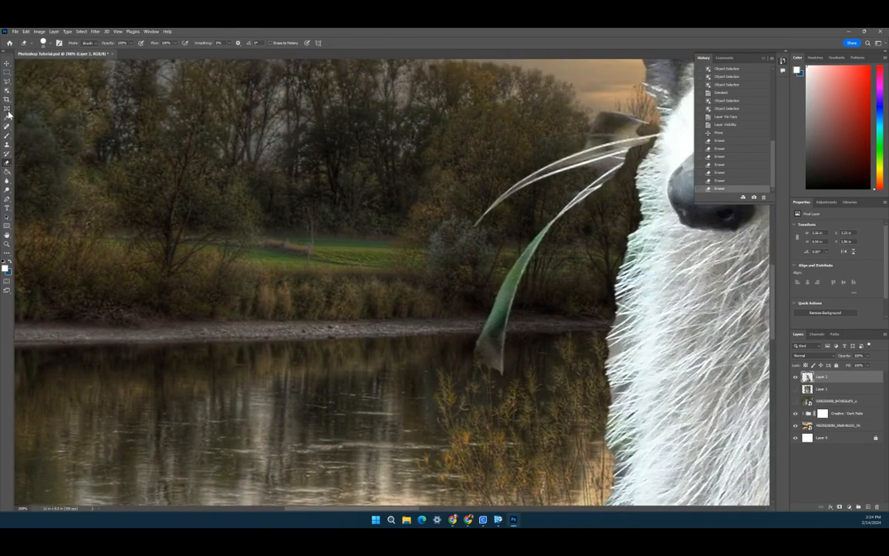
click(7, 89)
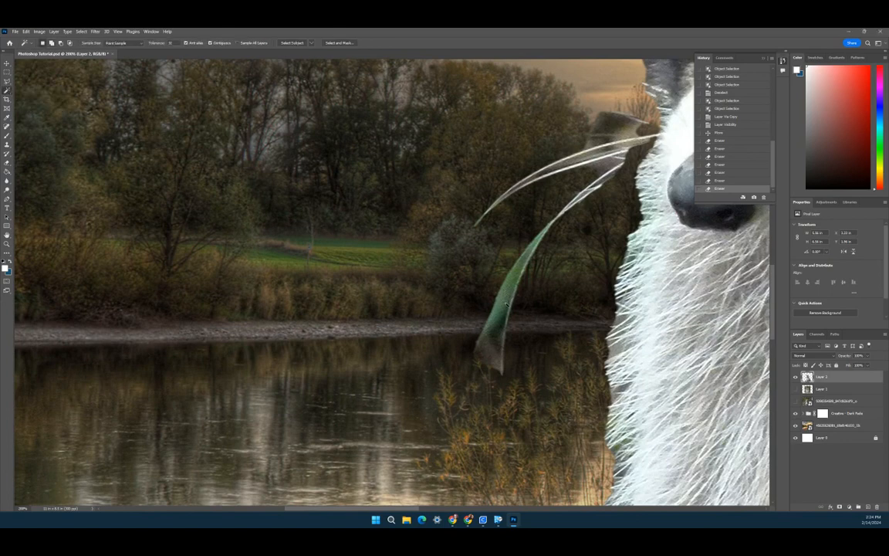
click(507, 298)
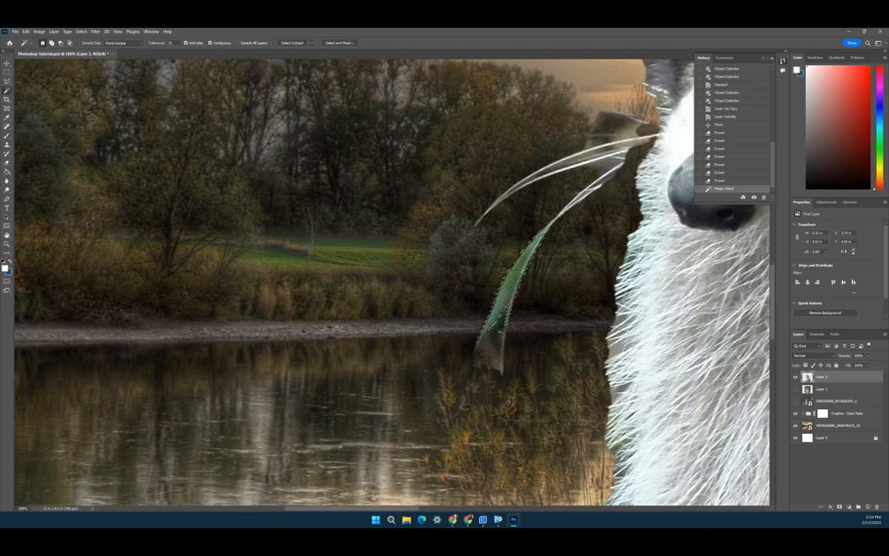
key(ctrl+plus)
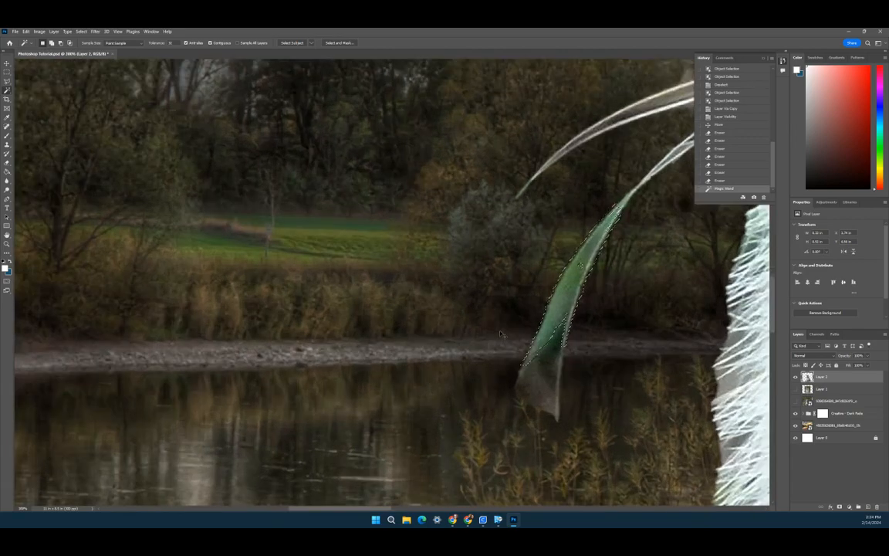
key(ctrl+plus)
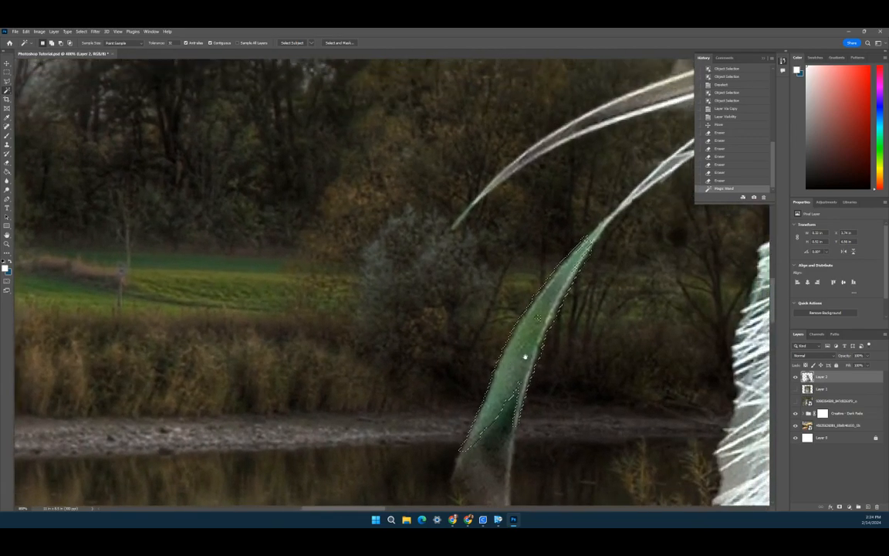
Step: Select the leftover background patches between the raccoon's whiskers with the Magic Wand and delete them one after another
click(601, 125)
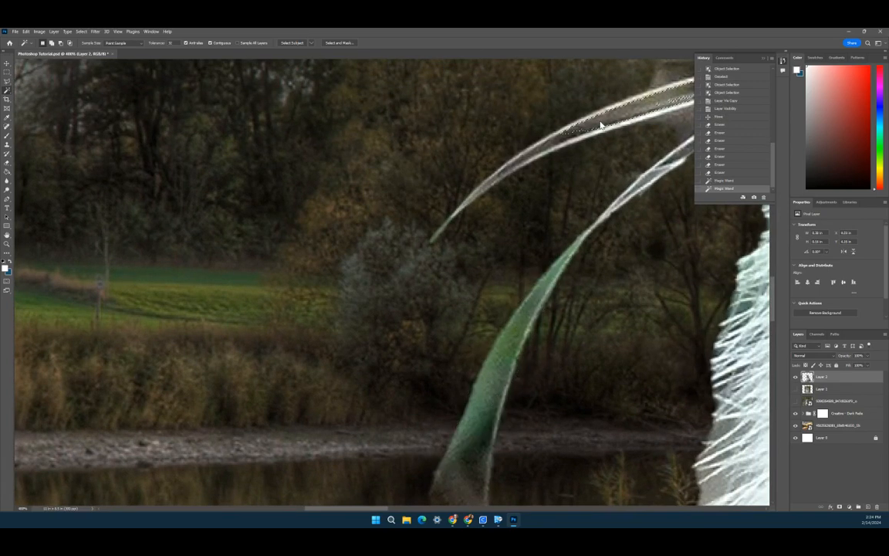
drag(596, 136, 474, 226)
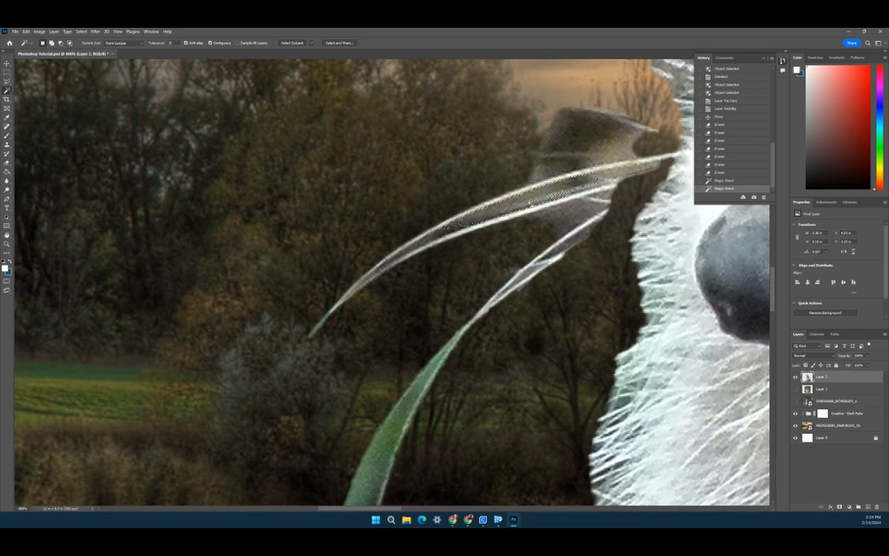
key(Delete)
click(527, 172)
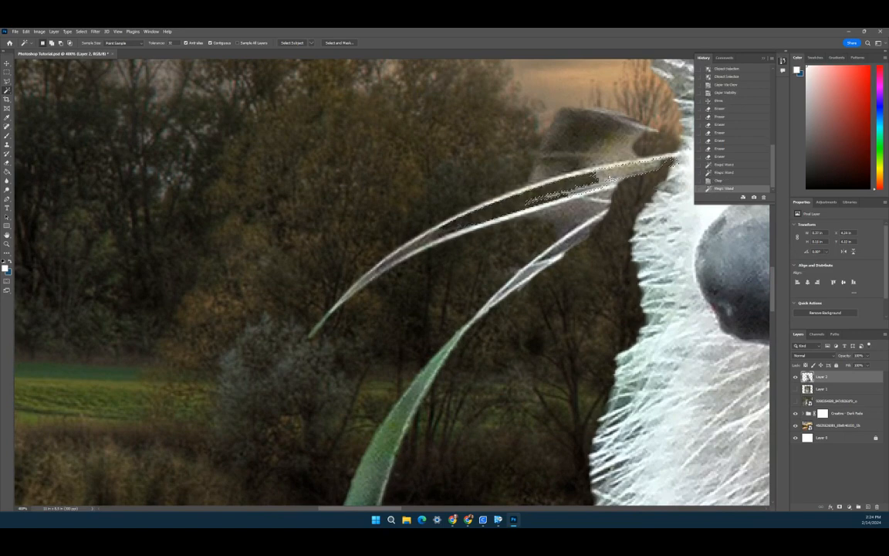
key(Delete)
click(608, 189)
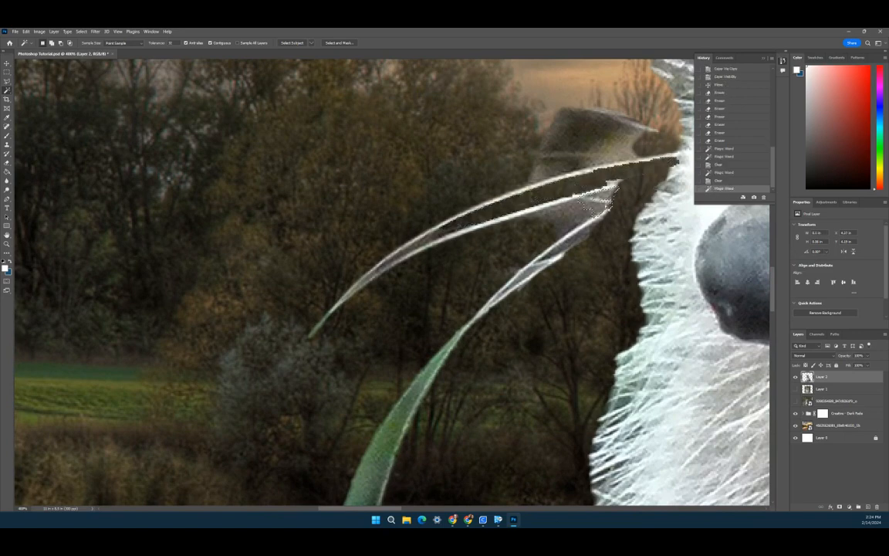
key(Delete)
click(529, 197)
key(Delete)
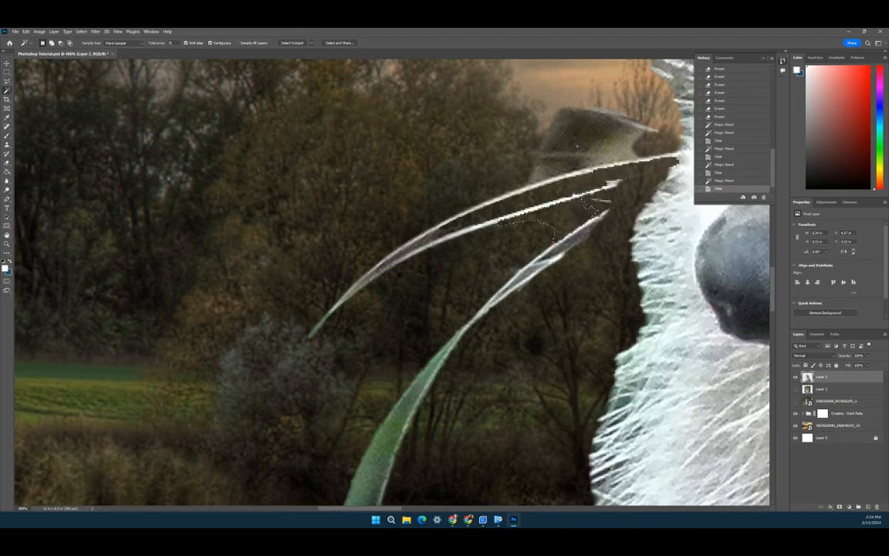
Step: Remove the brownish background remnant above the upper whisker, selecting its parts with the Magic Wand
click(579, 150)
key(Delete)
click(650, 132)
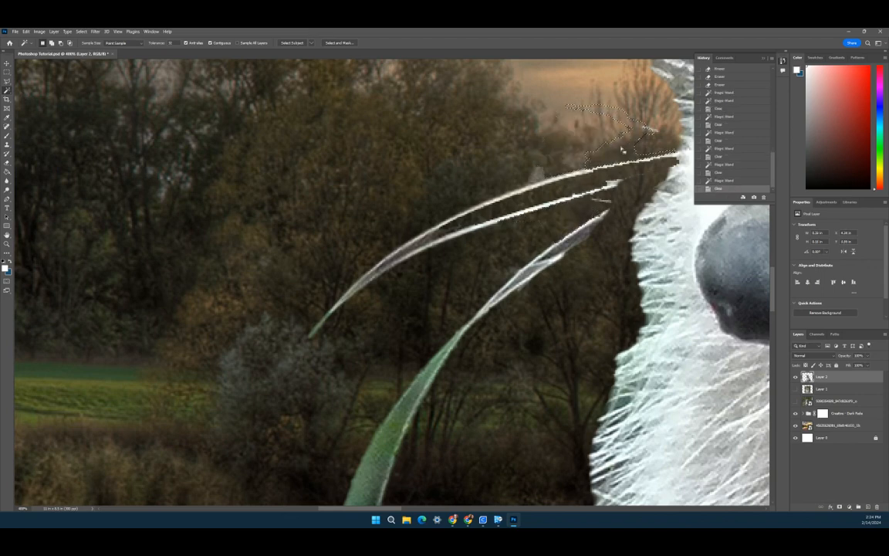
Step: Delete the rest of the brownish background remnant above the upper whisker on Layer 2 and erase its leftover specks
key(Delete)
click(653, 131)
key(Delete)
click(651, 129)
key(Delete)
key(e)
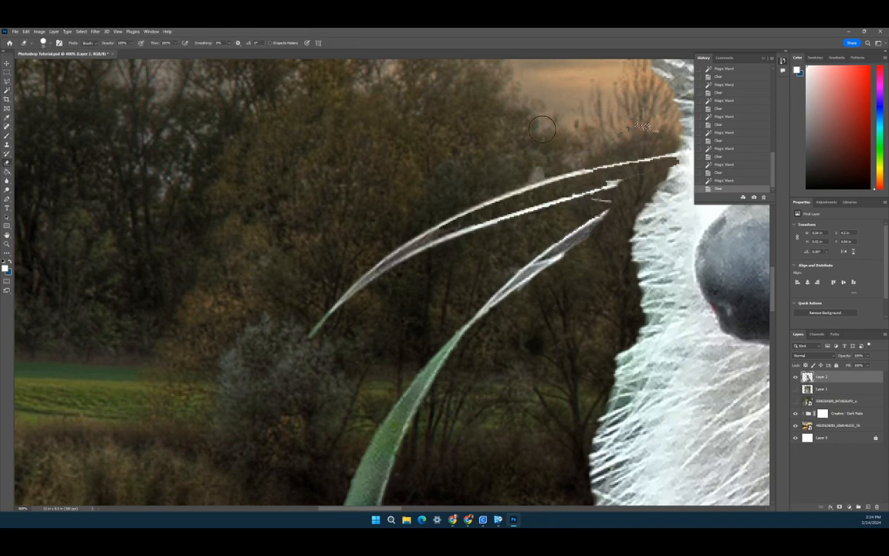
drag(618, 132, 628, 127)
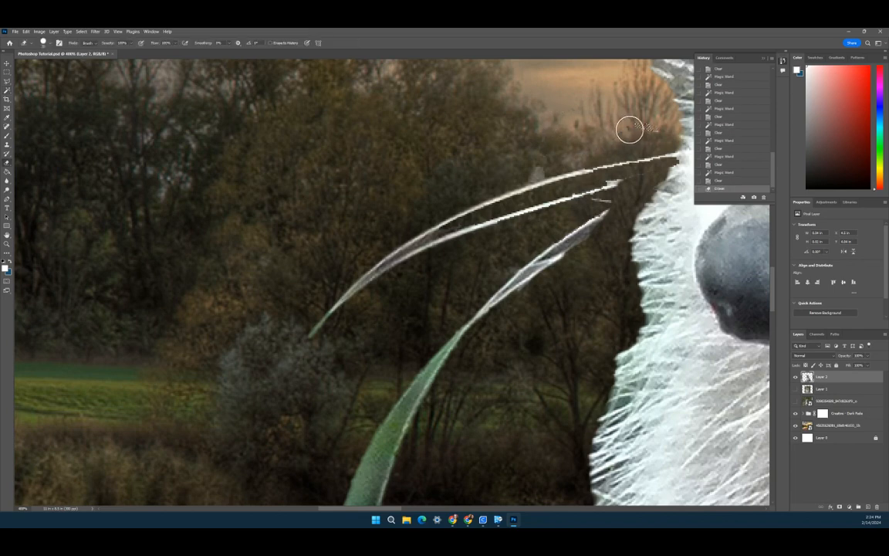
key(ctrl+d)
click(631, 125)
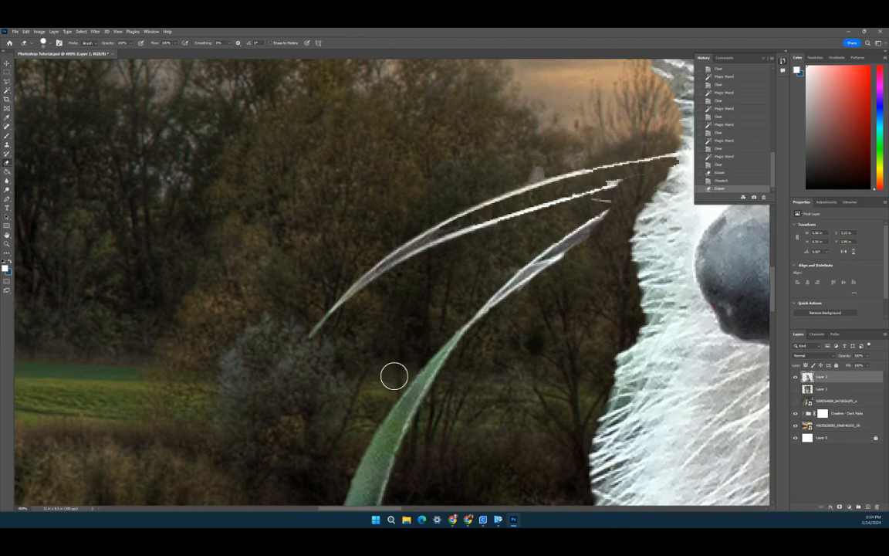
Step: Select the sections of the green leaf remnant at the end of the lower whisker with the Magic Wand and delete them
scroll(393, 373, down, 6)
scroll(393, 373, left, 3)
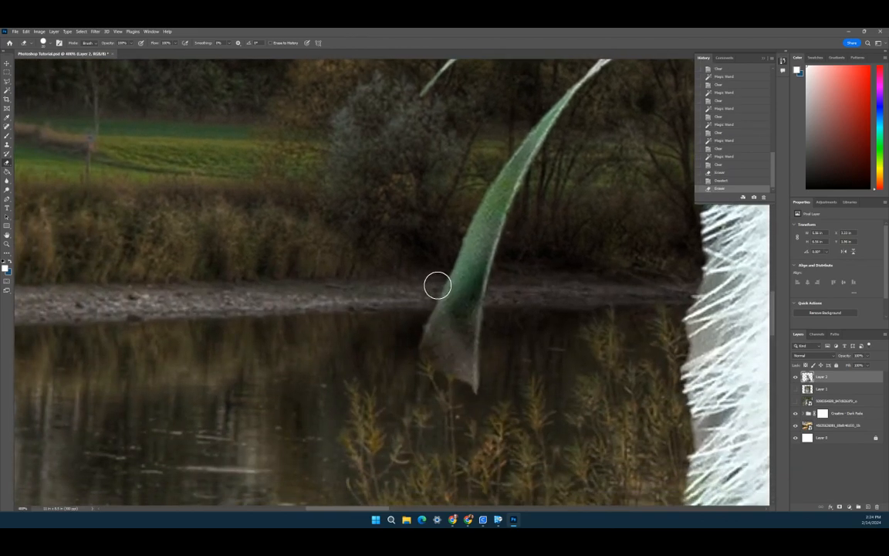
key(w)
click(460, 315)
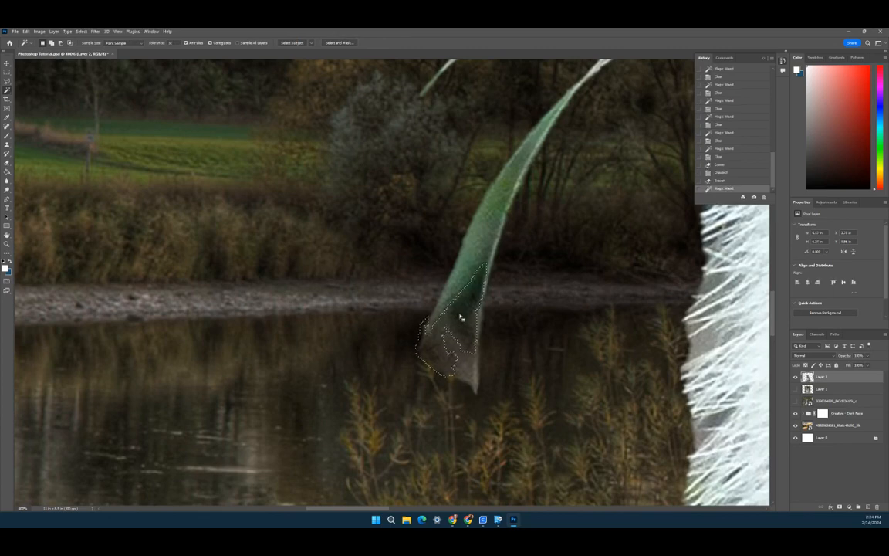
key(Delete)
click(483, 248)
key(Delete)
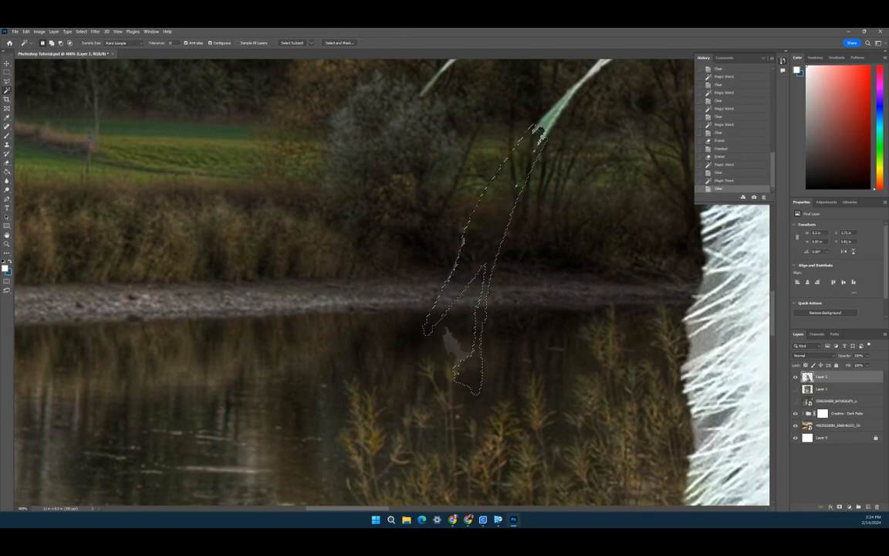
click(552, 116)
key(Delete)
drag(500, 168, 369, 369)
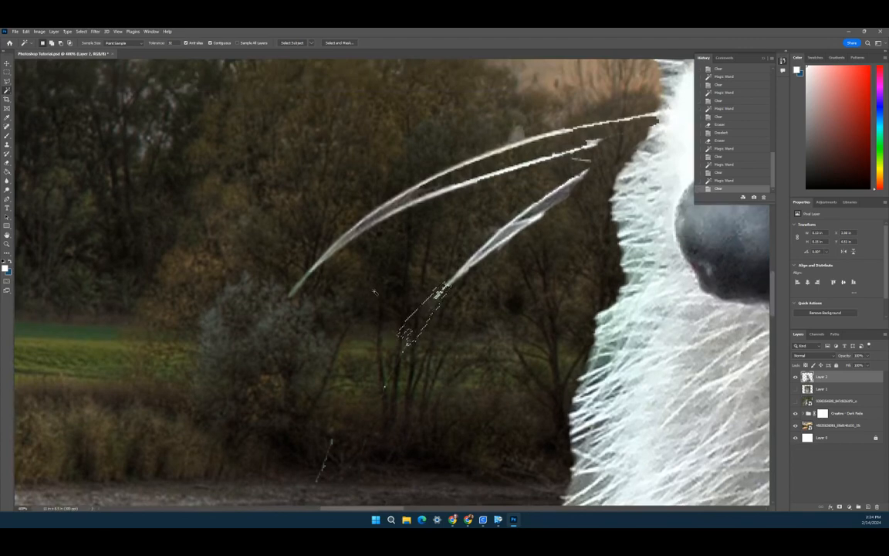
Step: Erase the whole lower whisker and the leaf fragments at its end on Layer 2, clearing the selection that limits the Eraser
key(e)
mouse_move(567, 189)
mouse_down()
mouse_move(544, 194)
mouse_move(507, 244)
mouse_move(525, 219)
mouse_move(396, 340)
mouse_up()
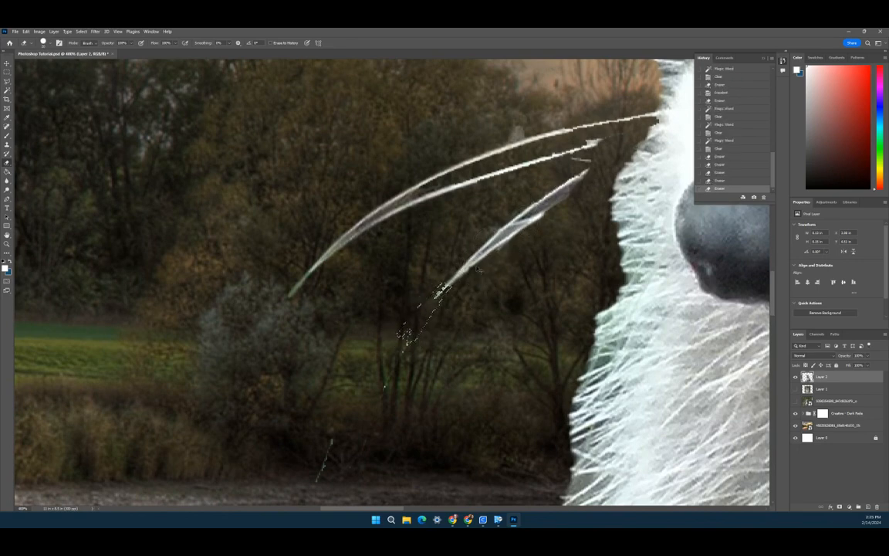
key(ctrl+d)
mouse_move(589, 174)
mouse_down()
mouse_move(494, 226)
mouse_move(414, 307)
mouse_up()
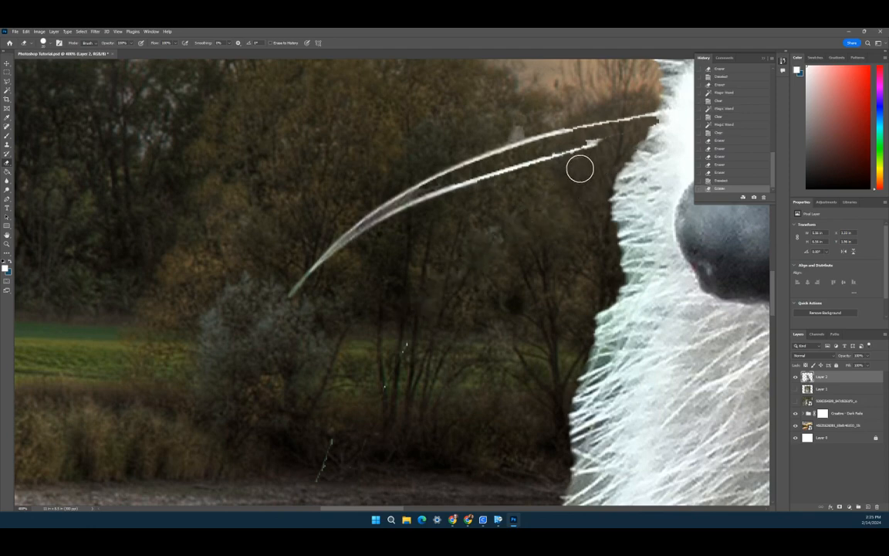
Step: Erase the stray specks over the riverbank, the grey patch on the water and the faint spot above the upper whisker
drag(423, 341, 466, 255)
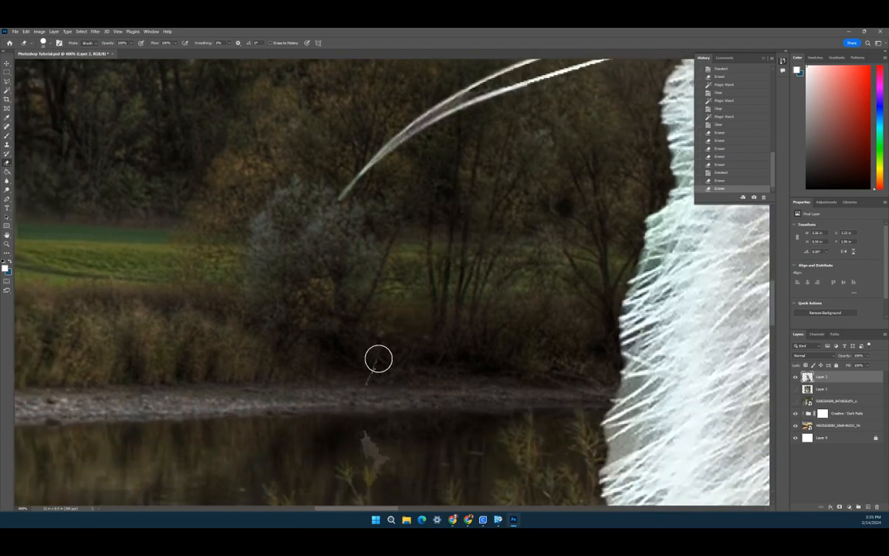
drag(359, 427, 232, 418)
mouse_move(299, 200)
mouse_down()
mouse_move(359, 232)
mouse_move(407, 222)
mouse_up()
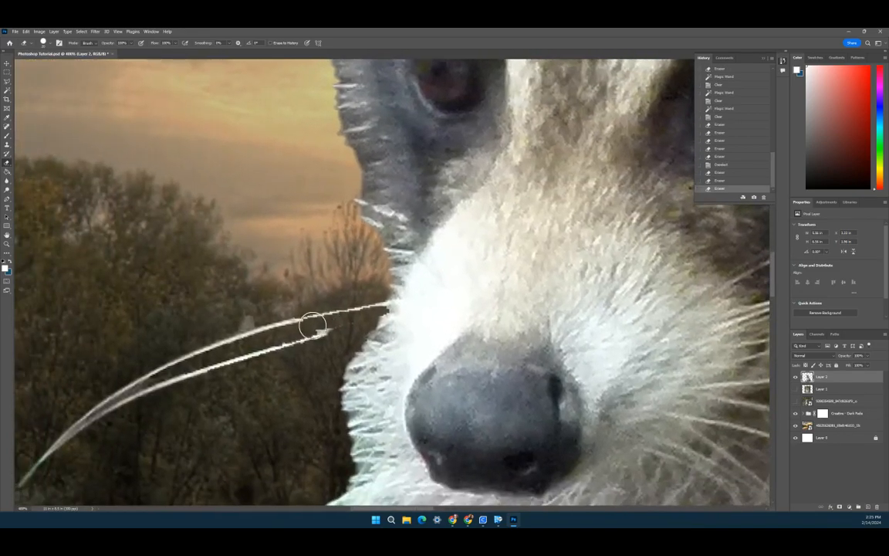
drag(238, 318, 251, 313)
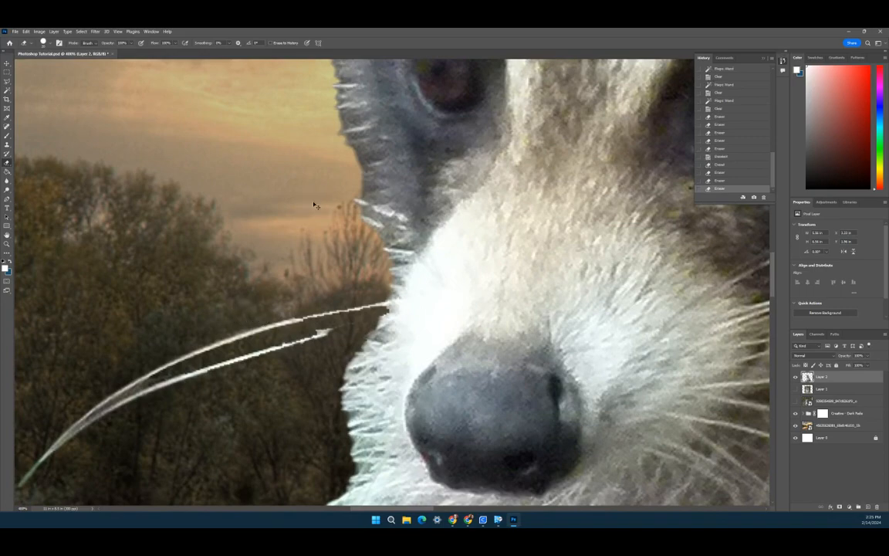
Step: Move the raccoon on Layer 2 to the right side of the landscape so it covers the path
key(ctrl+0)
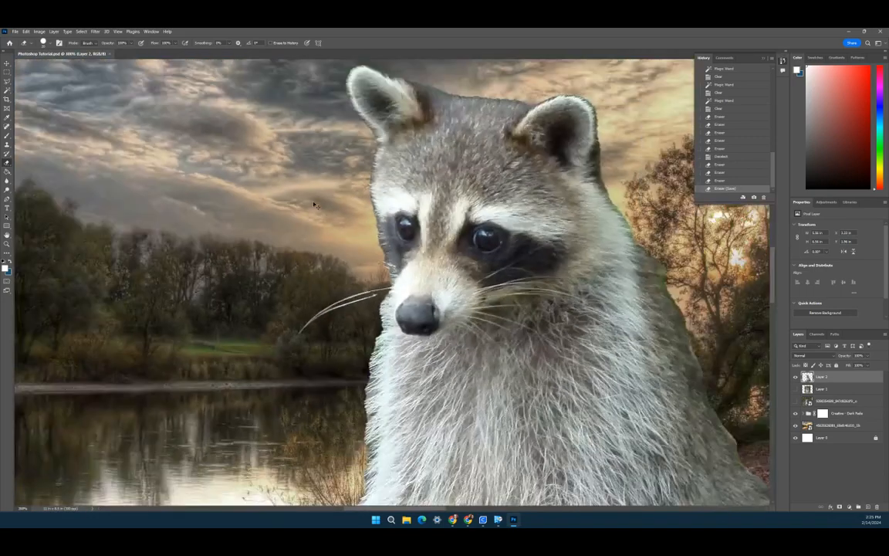
key(ctrl+minus)
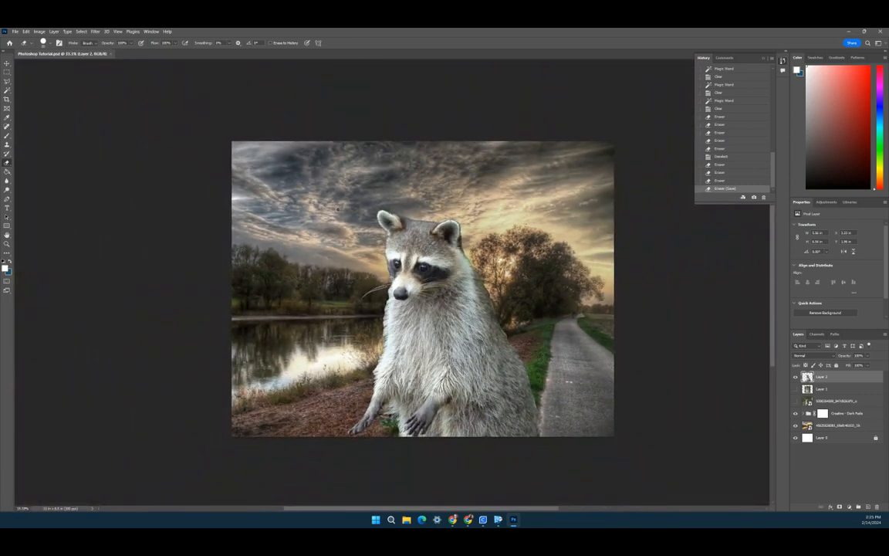
key(v)
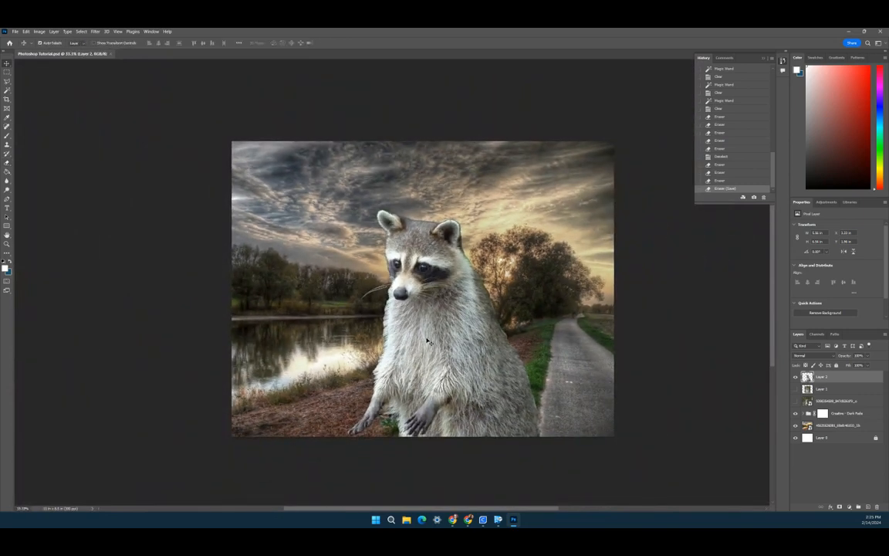
drag(427, 340, 515, 349)
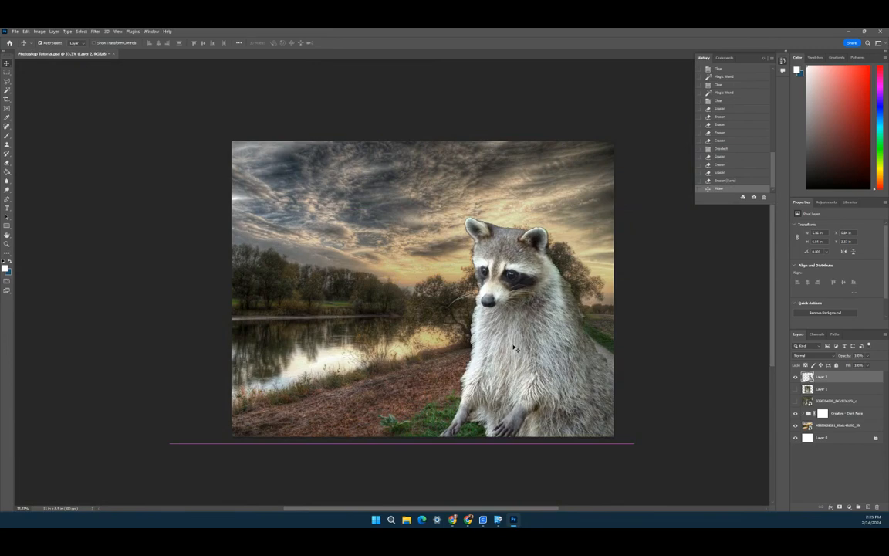
Step: Scale the raccoon down proportionally with Free Transform to about half its size and stand it on the path in the image's lower-right corner
key(ctrl+t)
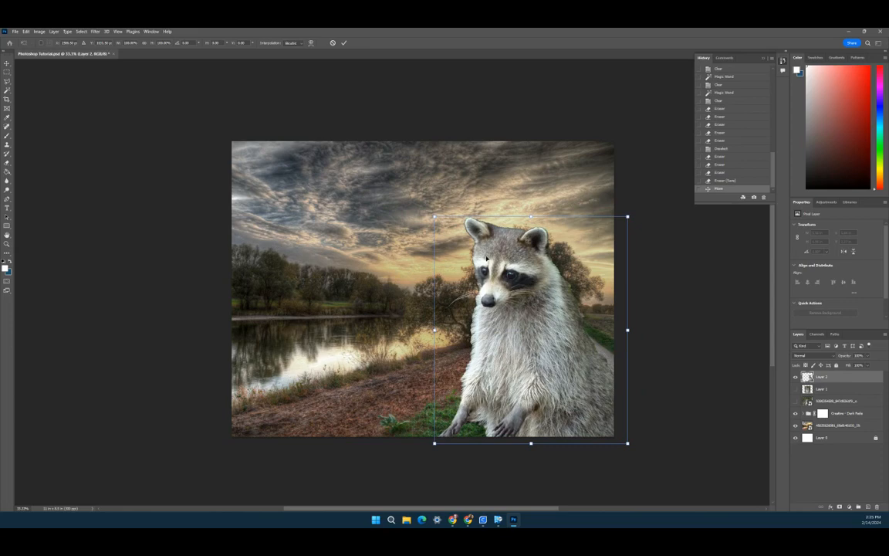
drag(435, 217, 564, 315)
drag(569, 391, 568, 392)
key(Return)
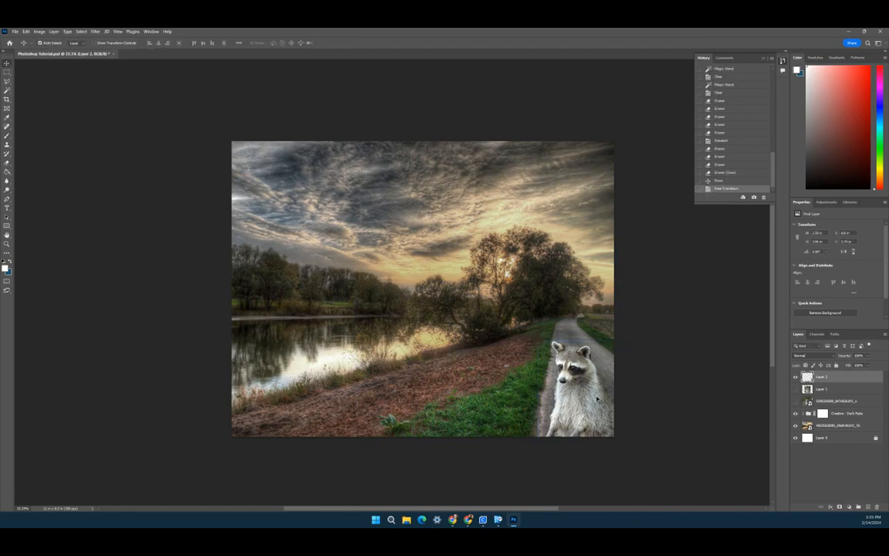
Step: Duplicate the small raccoon four times and spread the copies in a row along the image's bottom edge
drag(592, 408, 267, 423)
drag(334, 423, 343, 422)
drag(413, 422, 429, 422)
drag(493, 421, 516, 422)
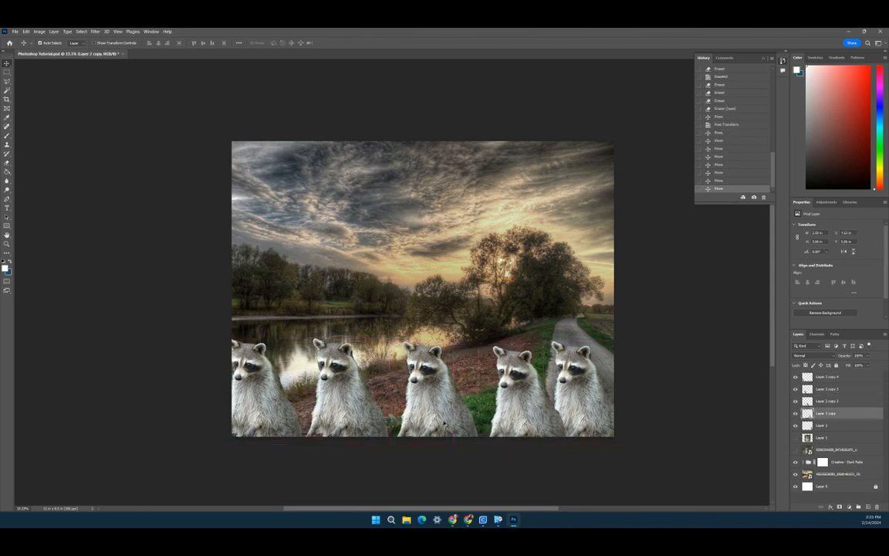
Step: Shift the three leftmost raccoon copies to the right so that all five stand evenly spaced, close together
drag(438, 422, 460, 422)
drag(337, 416, 384, 417)
drag(275, 414, 328, 411)
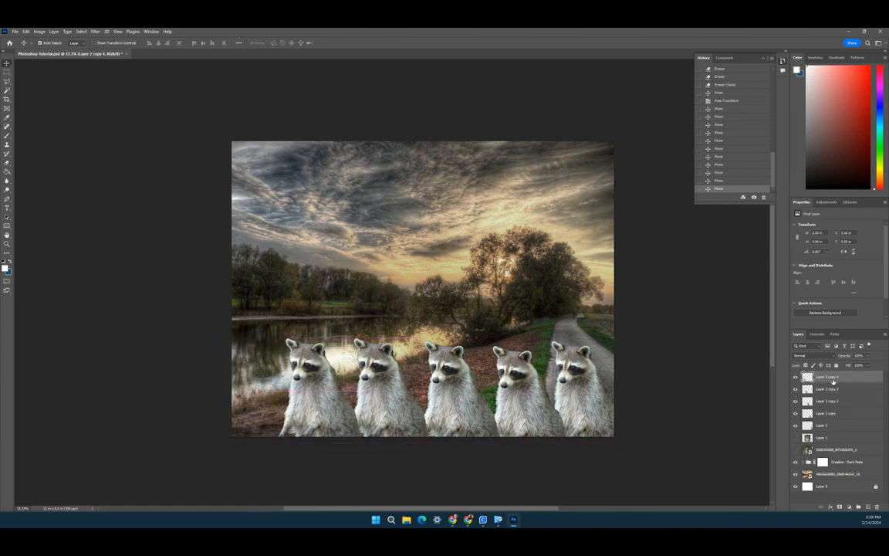
Step: Select only Layer 2 and its four copies and move the row of raccoons left to centre it in the image
click(653, 316)
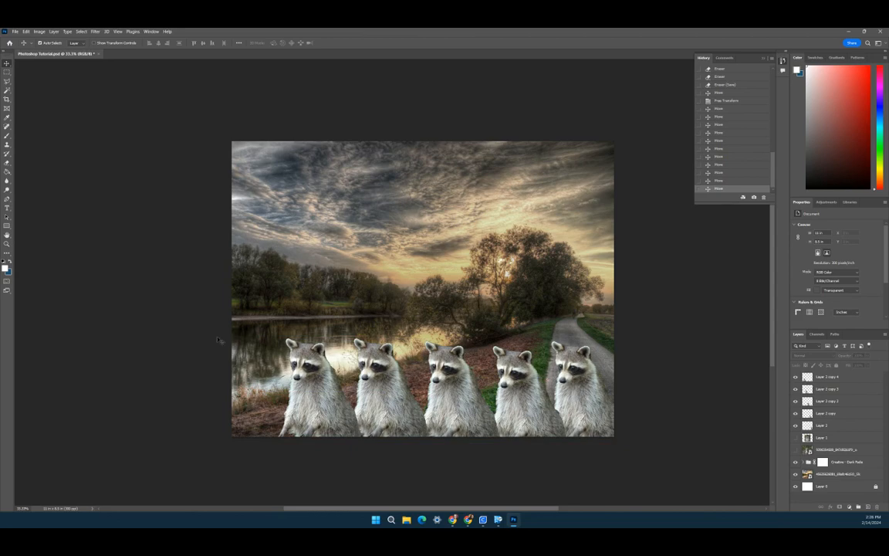
drag(190, 308, 618, 455)
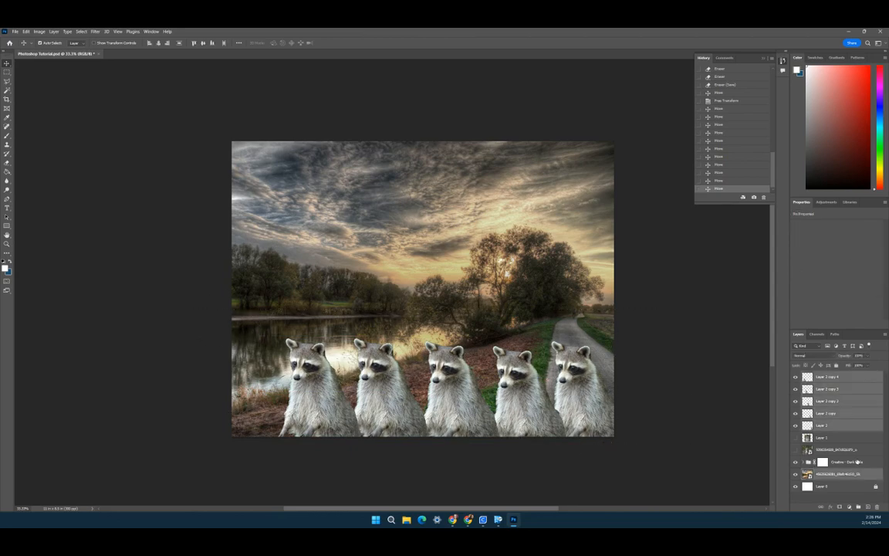
click(849, 473)
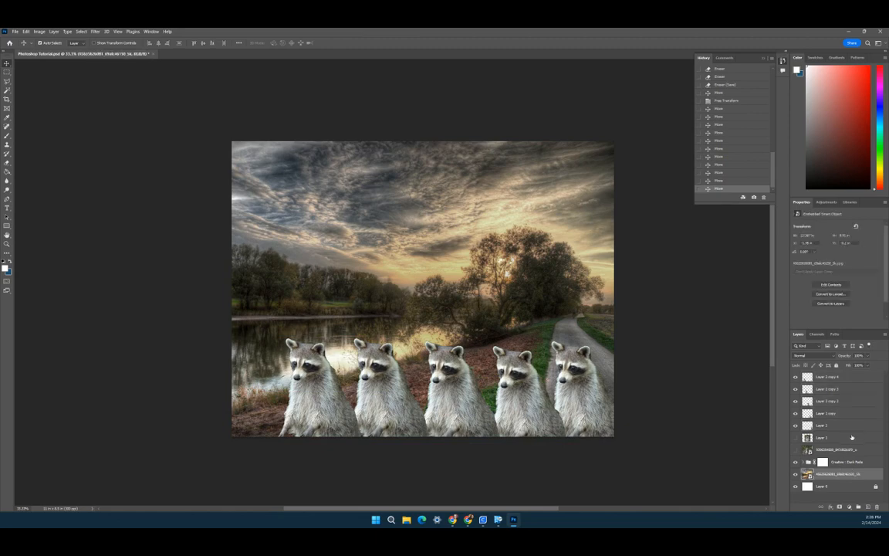
click(851, 437)
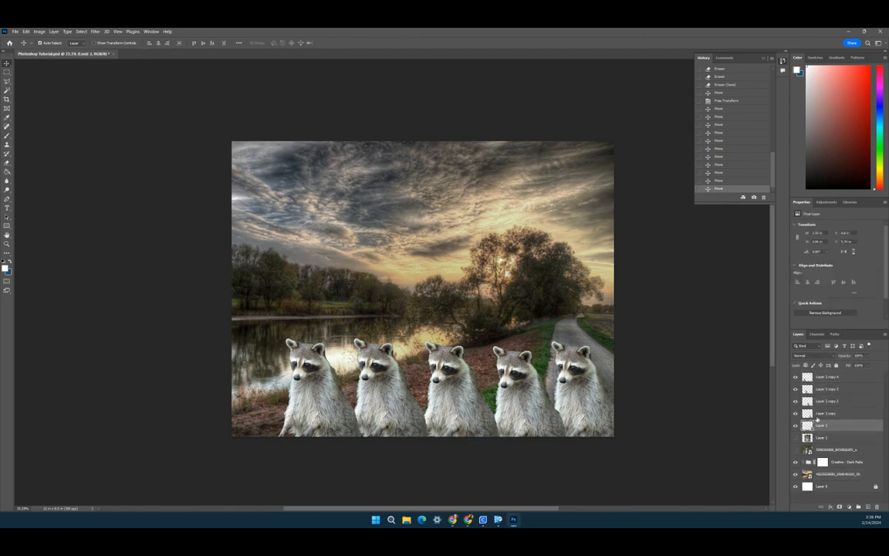
shift+click(864, 378)
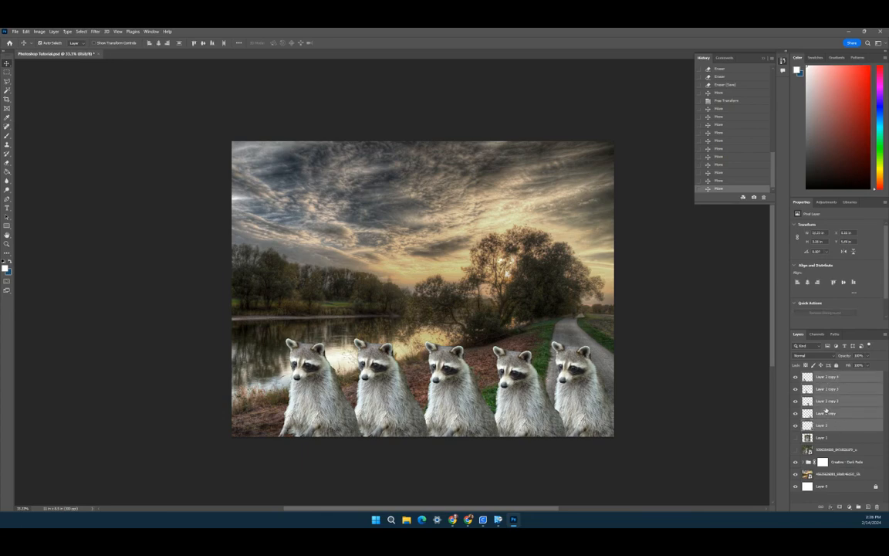
drag(586, 401, 563, 371)
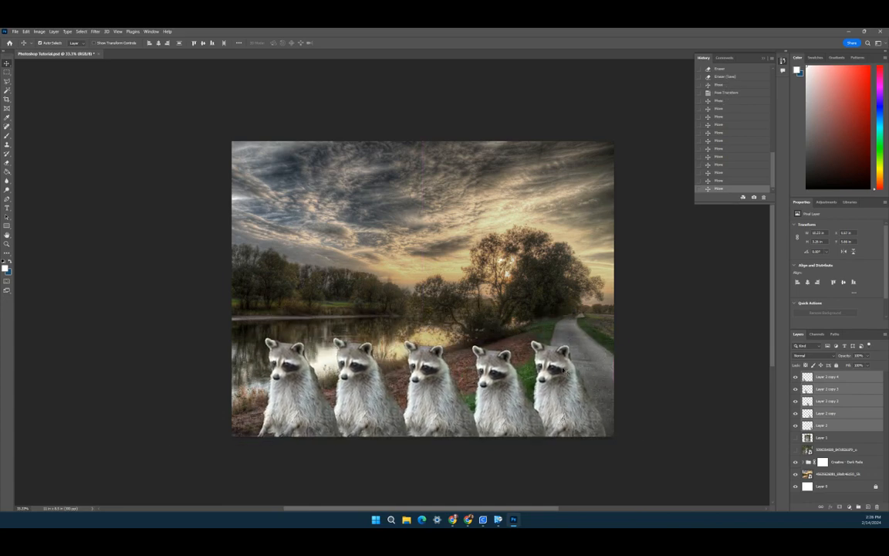
Step: Enlarge the row of five raccoons slightly with Free Transform so it spans nearly the full width, keeping it centred
key(ctrl+t)
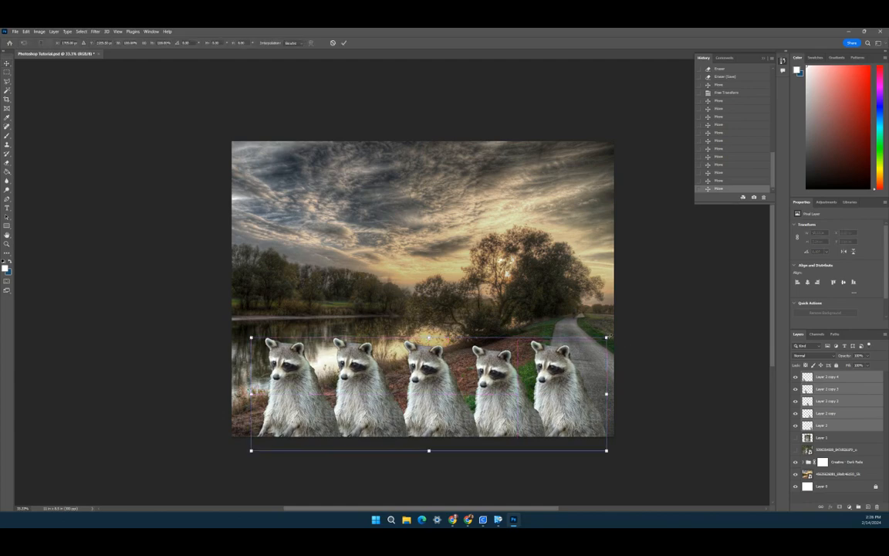
drag(607, 337, 621, 331)
drag(587, 379, 577, 379)
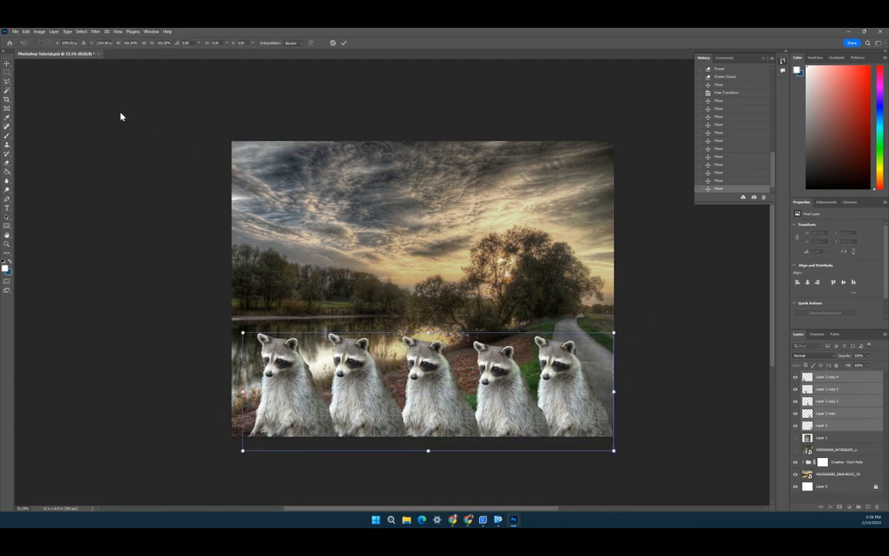
click(7, 63)
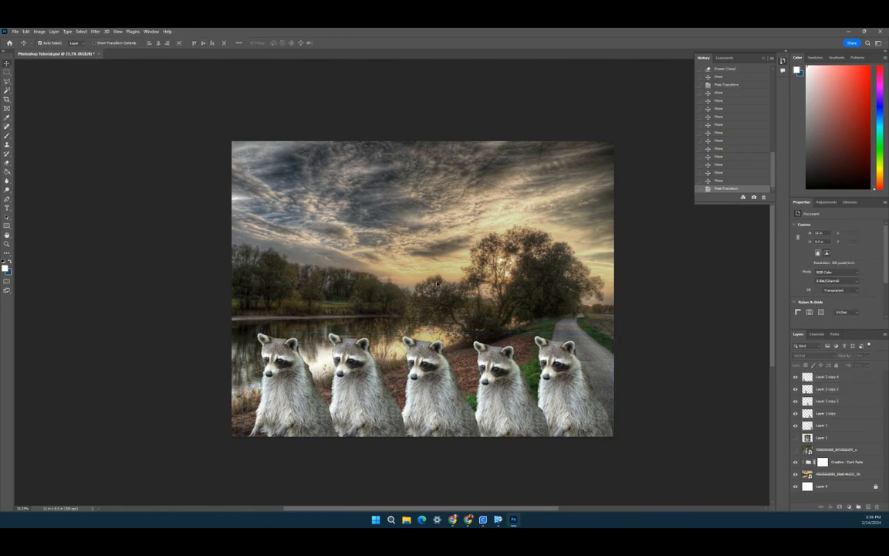